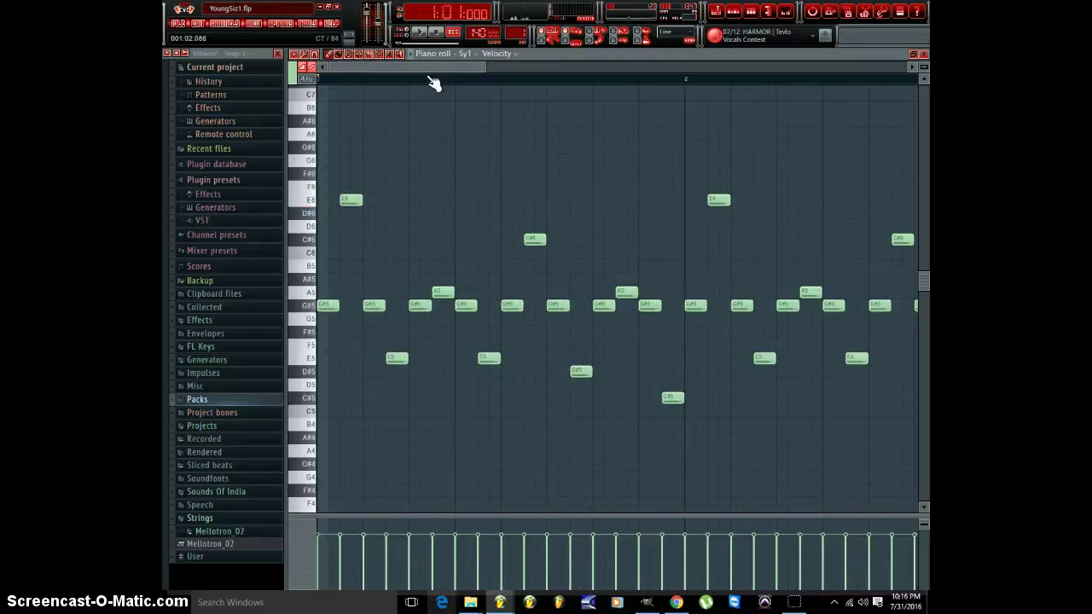
- Play back the Sy1 melody in the piano roll with the whole four-bar pattern in view
{"action": "left_click", "coordinate": [417, 33]}
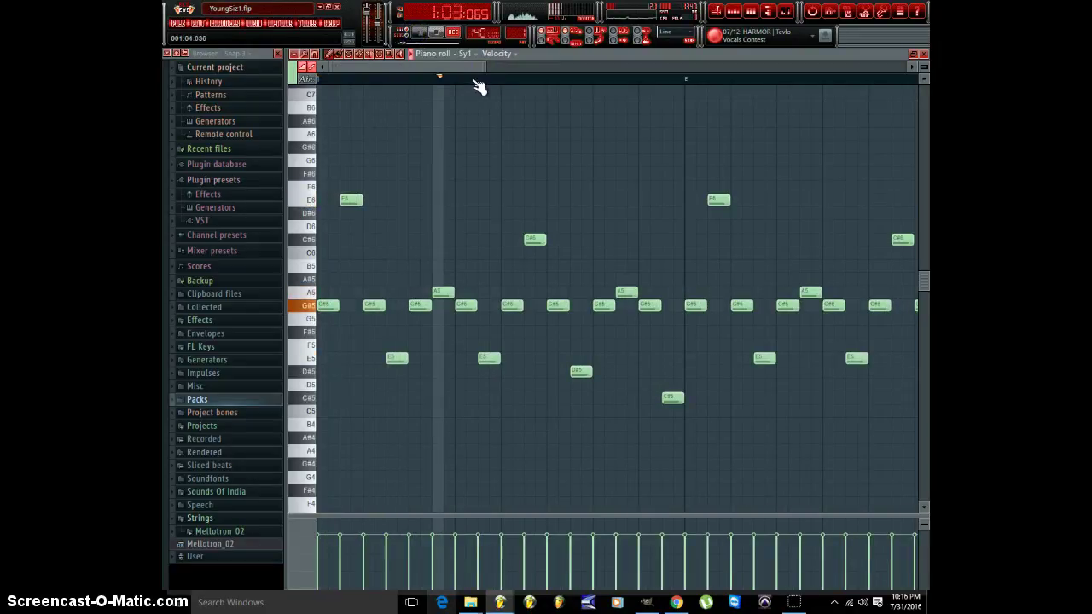
{"action": "scroll", "coordinate": [482, 81], "scroll_direction": "down", "scroll_amount": 2}
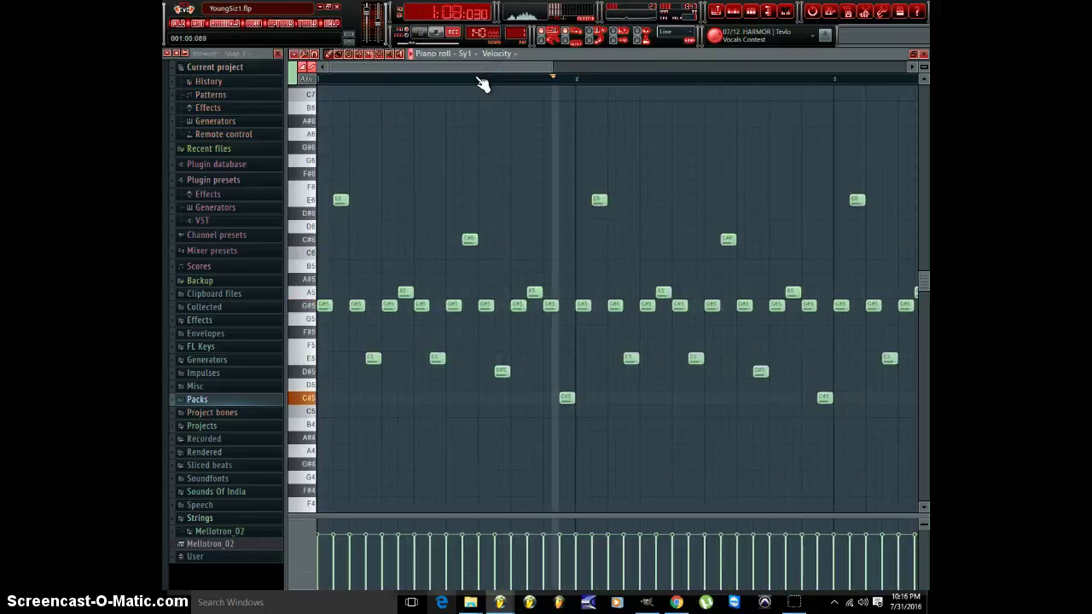
{"action": "scroll", "coordinate": [482, 83], "scroll_direction": "down", "scroll_amount": 3}
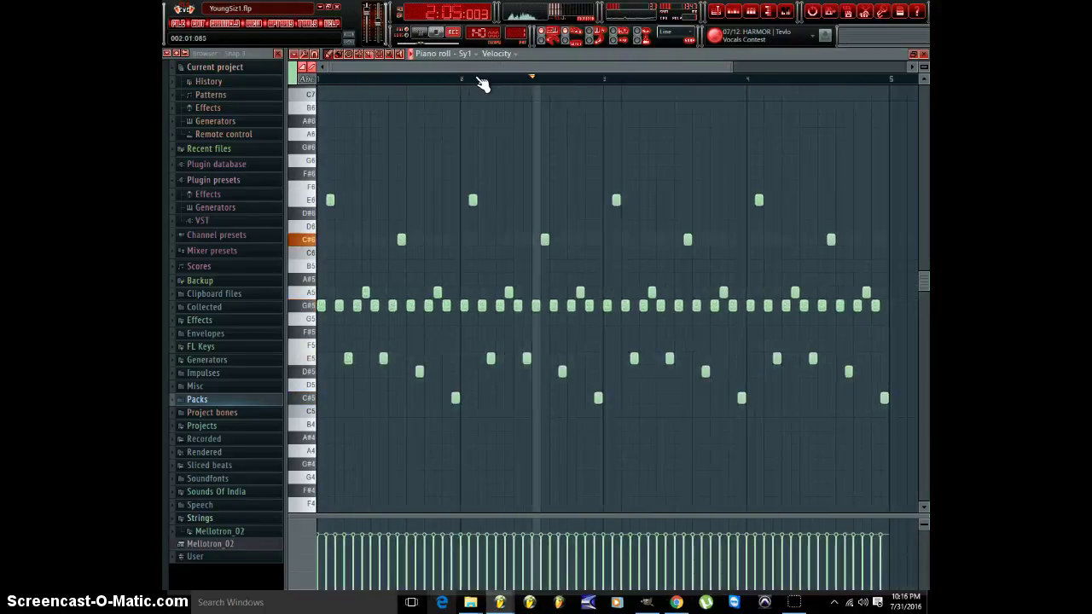
{"action": "scroll", "coordinate": [482, 83], "scroll_direction": "down", "scroll_amount": 2}
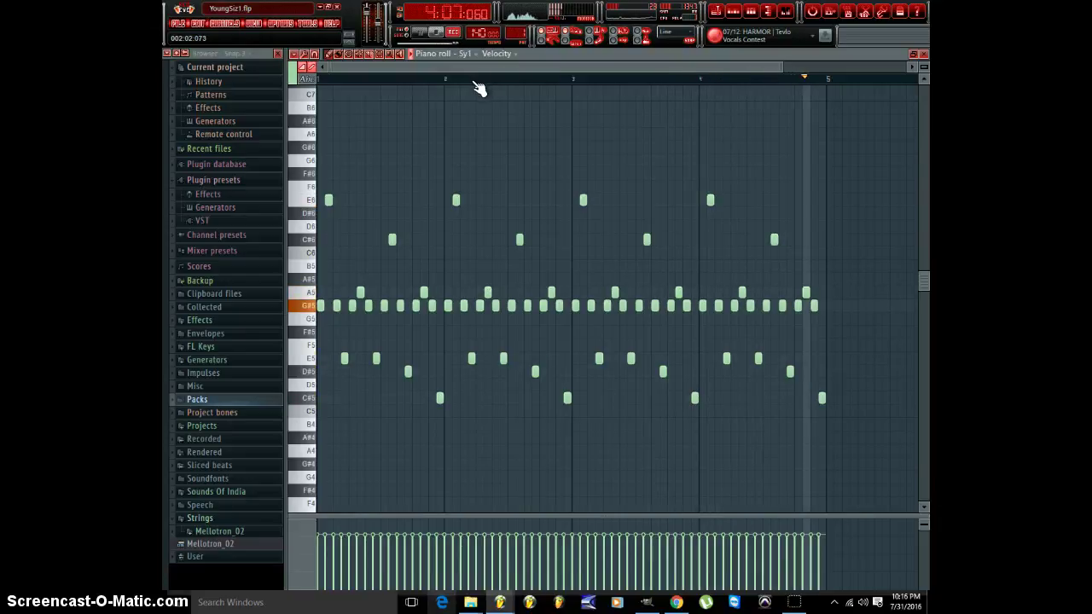
{"action": "key", "text": "space"}
- Close the piano roll, the Sy1 channel settings and its ElectraX synth windows so only the channel rack remains
{"action": "key", "text": "F7"}
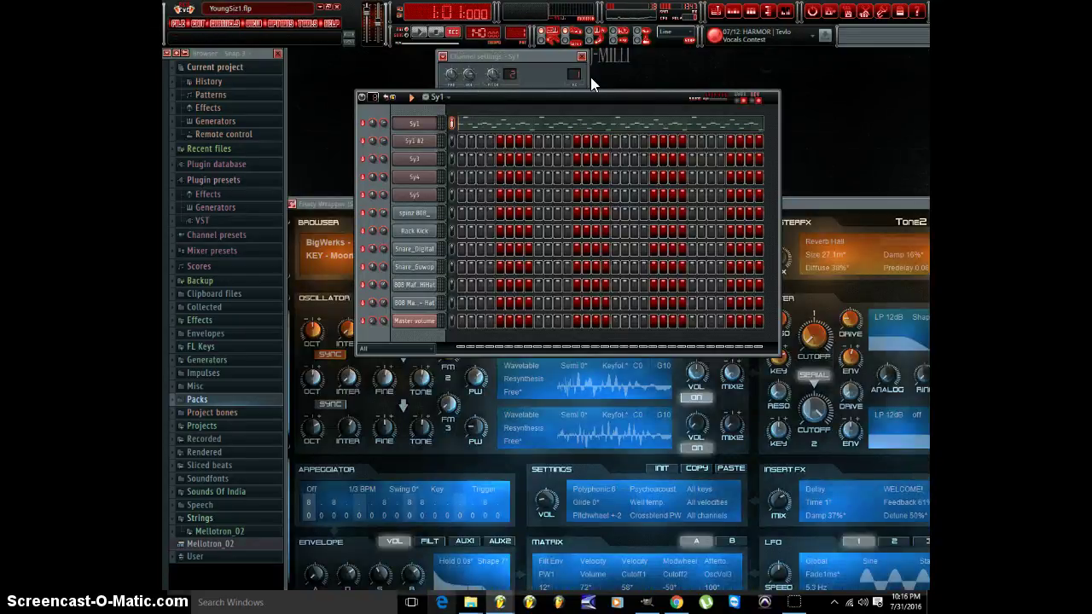
{"action": "left_click", "coordinate": [582, 56]}
{"action": "left_click", "coordinate": [844, 204]}
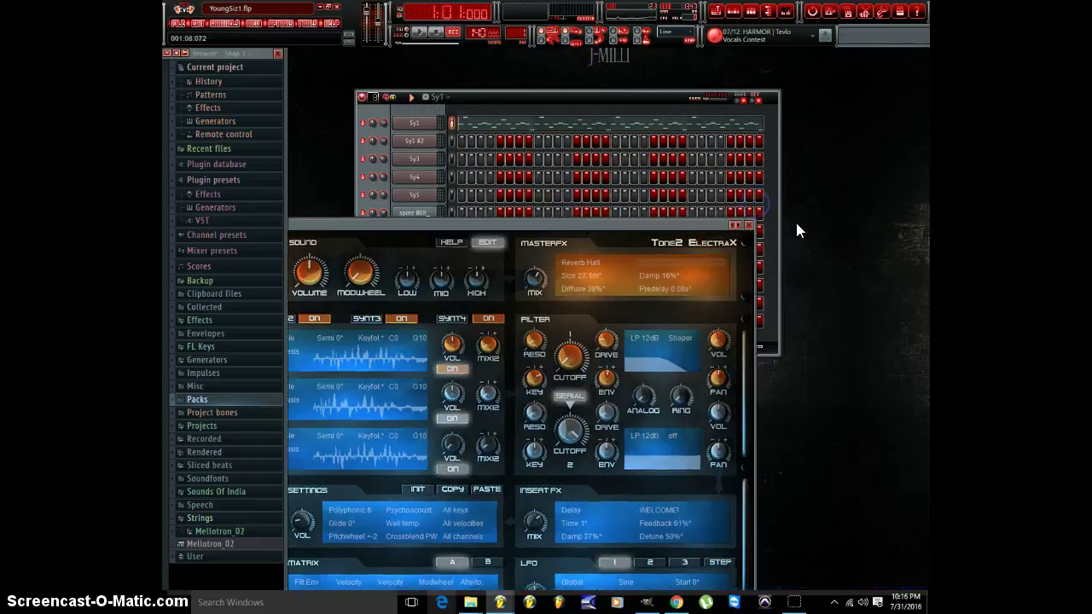
{"action": "left_click", "coordinate": [750, 227]}
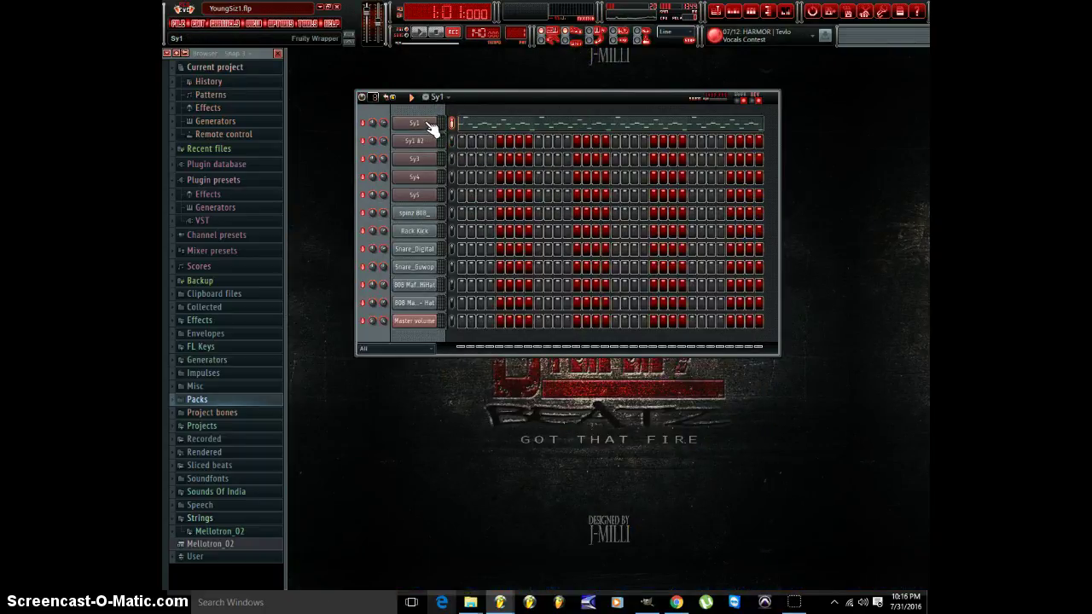
- Copy the Sy1 channel's notes and switch to the Sy1 #2 pattern
{"action": "right_click", "coordinate": [425, 124]}
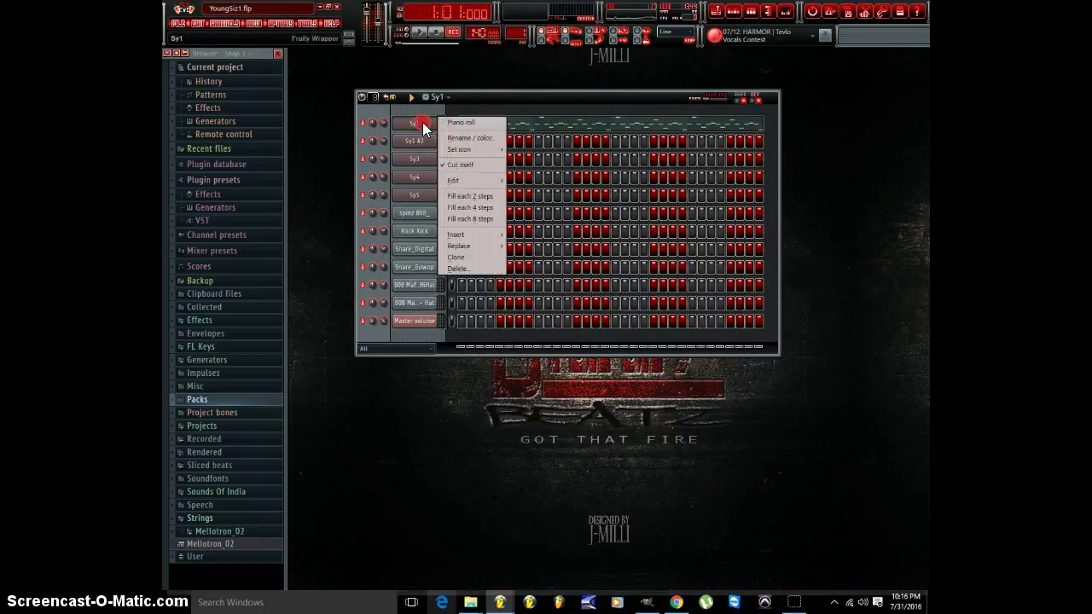
{"action": "mouse_move", "coordinate": [467, 180]}
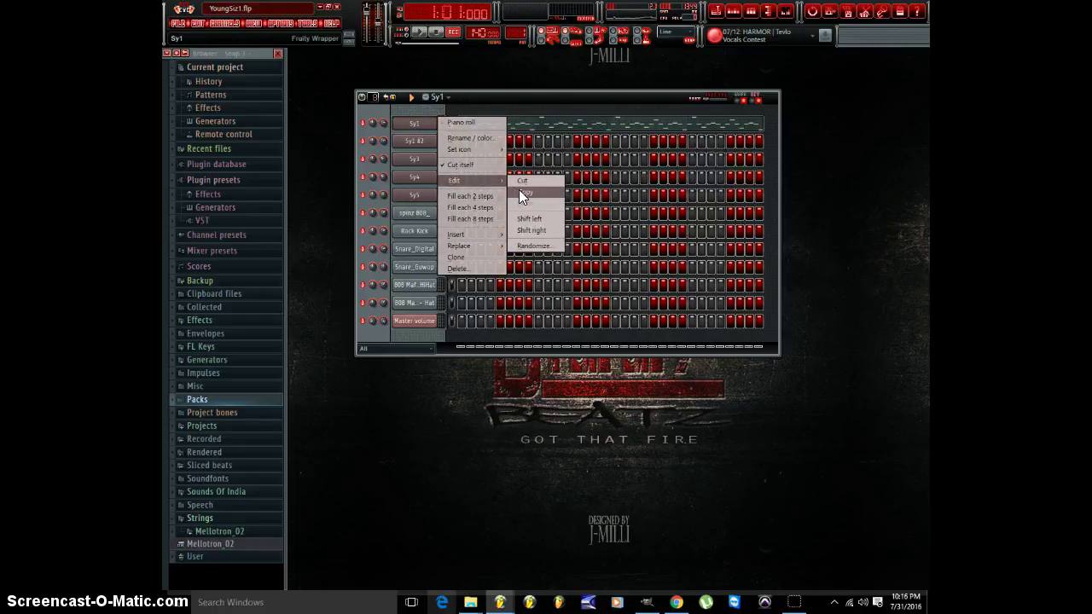
{"action": "left_click", "coordinate": [518, 191]}
{"action": "left_click", "coordinate": [440, 97]}
{"action": "left_click", "coordinate": [453, 121]}
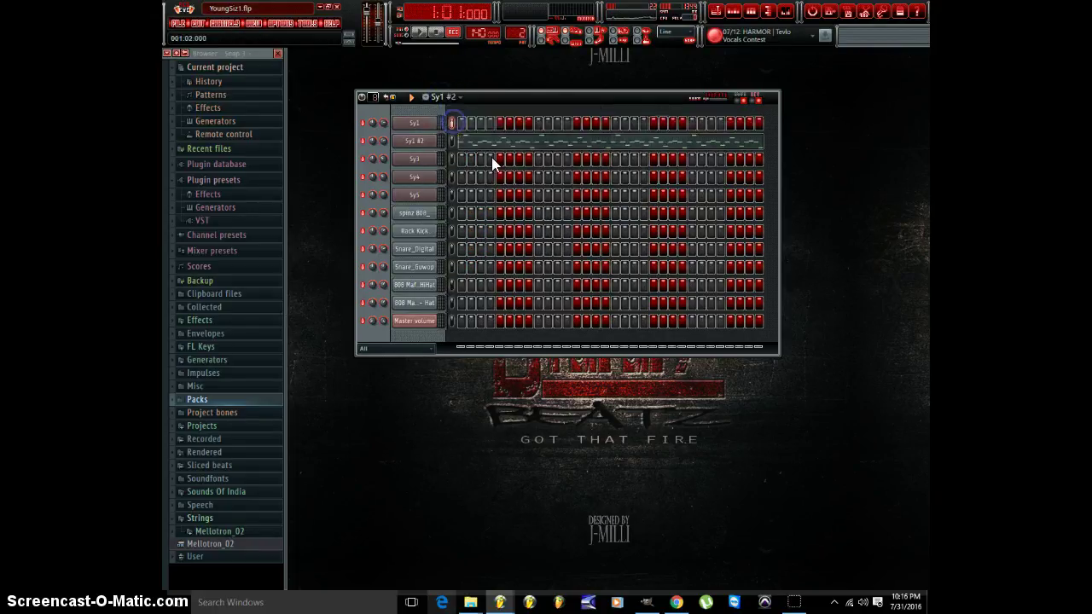
- Replace the Sy1 #2 channel's notes with the copied Sy1 melody and check them in the piano roll
{"action": "left_click", "coordinate": [483, 140]}
{"action": "scroll", "coordinate": [526, 89], "scroll_direction": "down", "scroll_amount": 1}
{"action": "scroll", "coordinate": [524, 84], "scroll_direction": "down", "scroll_amount": 4}
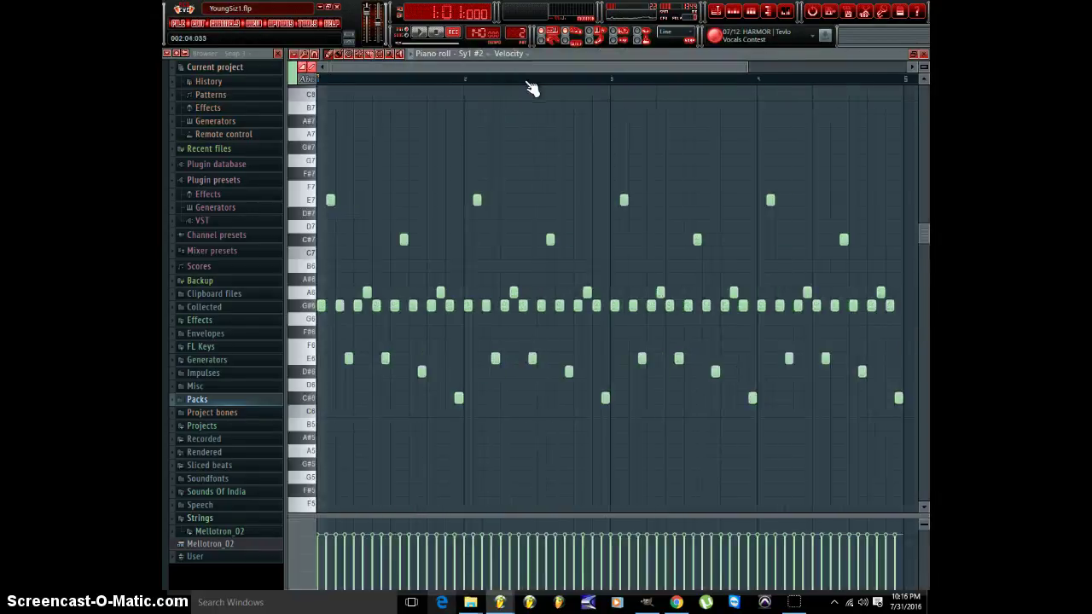
{"action": "key", "text": "Delete"}
{"action": "key", "text": "F7"}
{"action": "right_click", "coordinate": [437, 138]}
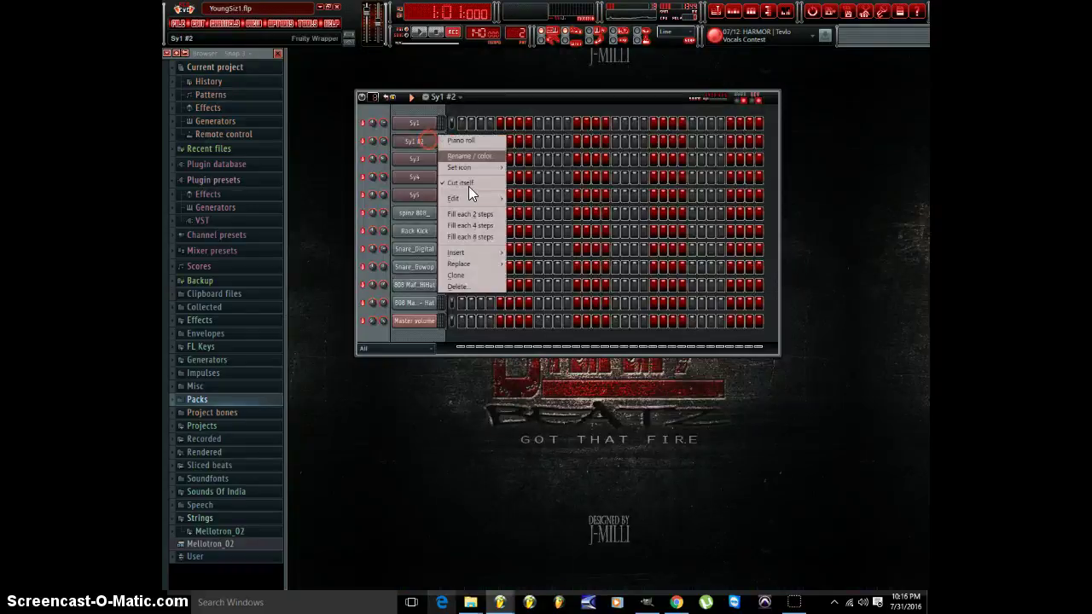
{"action": "mouse_move", "coordinate": [473, 195]}
{"action": "left_click", "coordinate": [525, 221]}
{"action": "left_click", "coordinate": [500, 142]}
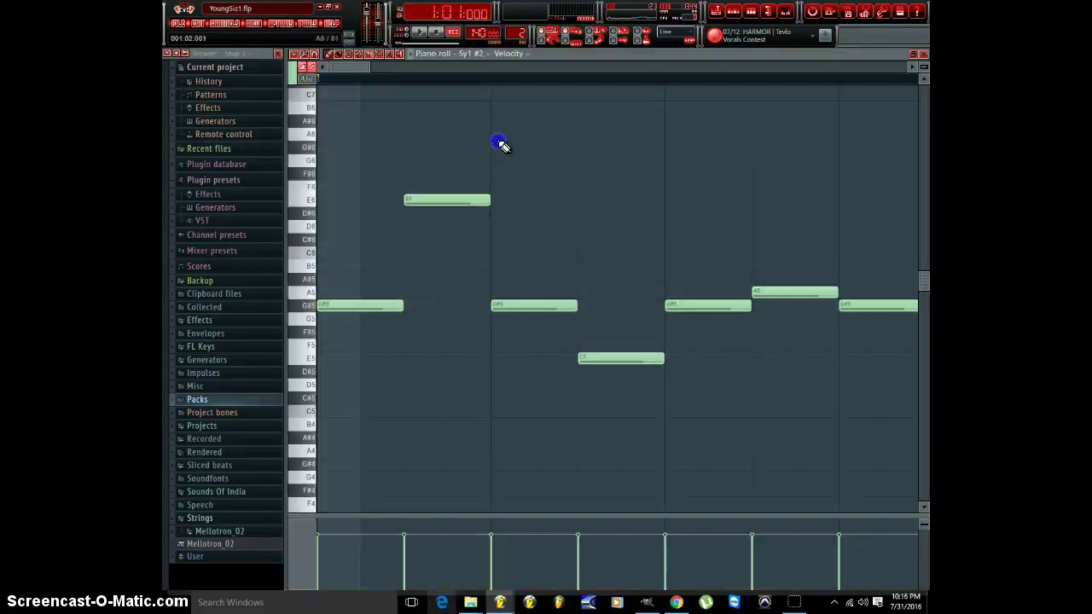
{"action": "key", "text": "F7"}
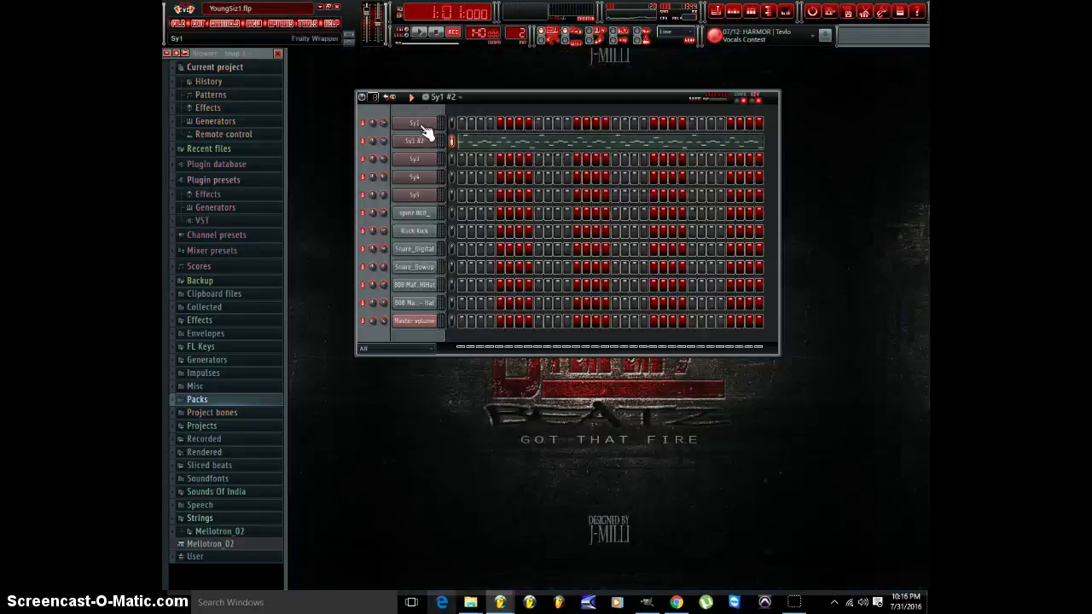
- Examine the Sy1 #2 channel's ElectraX preset and the effects on its mixer track
{"action": "left_click", "coordinate": [420, 141]}
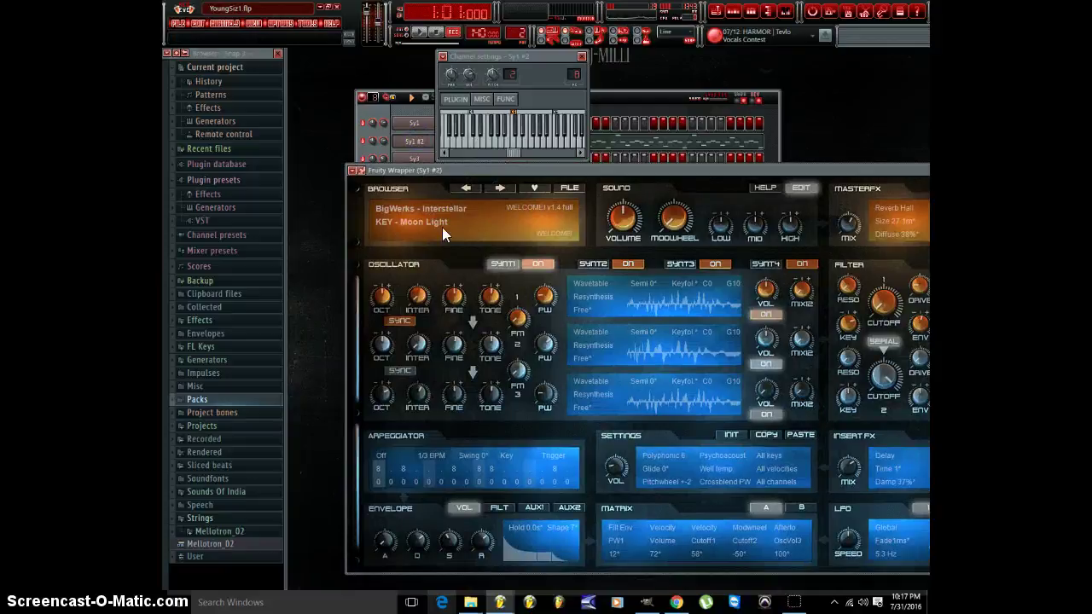
{"action": "left_click", "coordinate": [786, 11]}
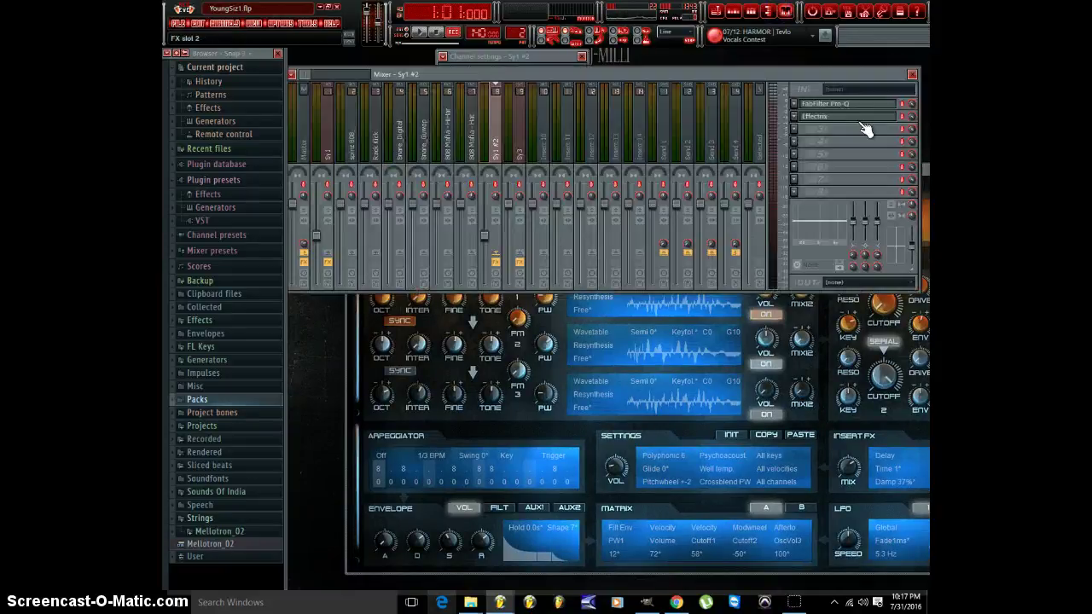
{"action": "key", "text": "F6"}
- Move all notes of the Sy1 #2 melody up one octave in the piano roll and play the pattern
{"action": "key", "text": "space"}
{"action": "key", "text": "F7"}
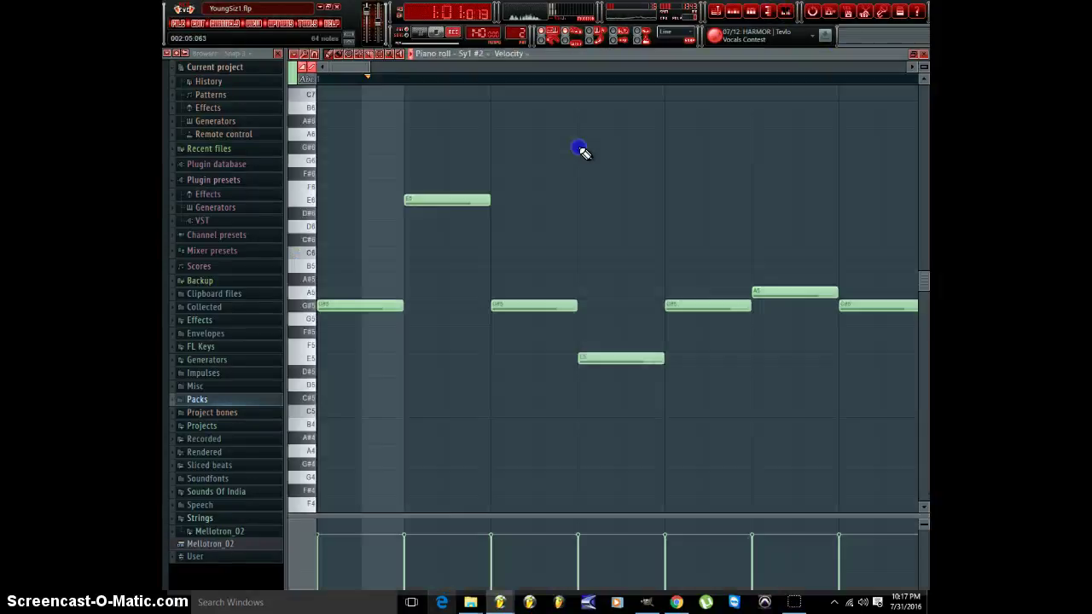
{"action": "key", "text": "space"}
{"action": "left_click_drag", "start_coordinate": [369, 70], "coordinate": [928, 147]}
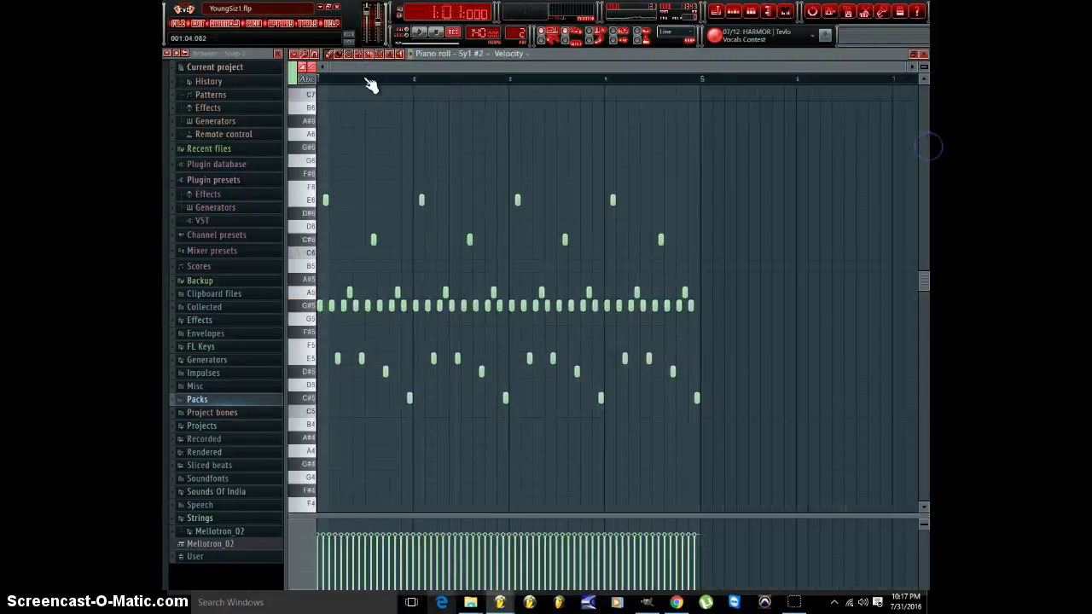
{"action": "left_click_drag", "start_coordinate": [742, 128], "coordinate": [168, 416]}
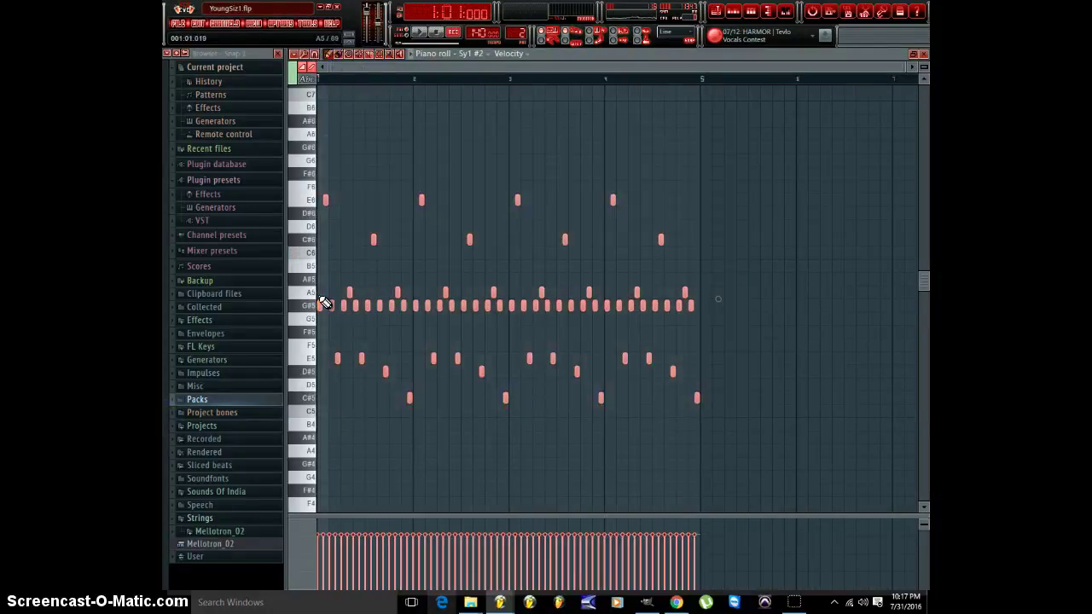
{"action": "left_click_drag", "start_coordinate": [316, 304], "coordinate": [317, 212]}
{"action": "scroll", "coordinate": [509, 303], "scroll_direction": "up", "scroll_amount": 3}
{"action": "left_click_drag", "start_coordinate": [486, 68], "coordinate": [313, 92]}
{"action": "key", "text": "F7"}
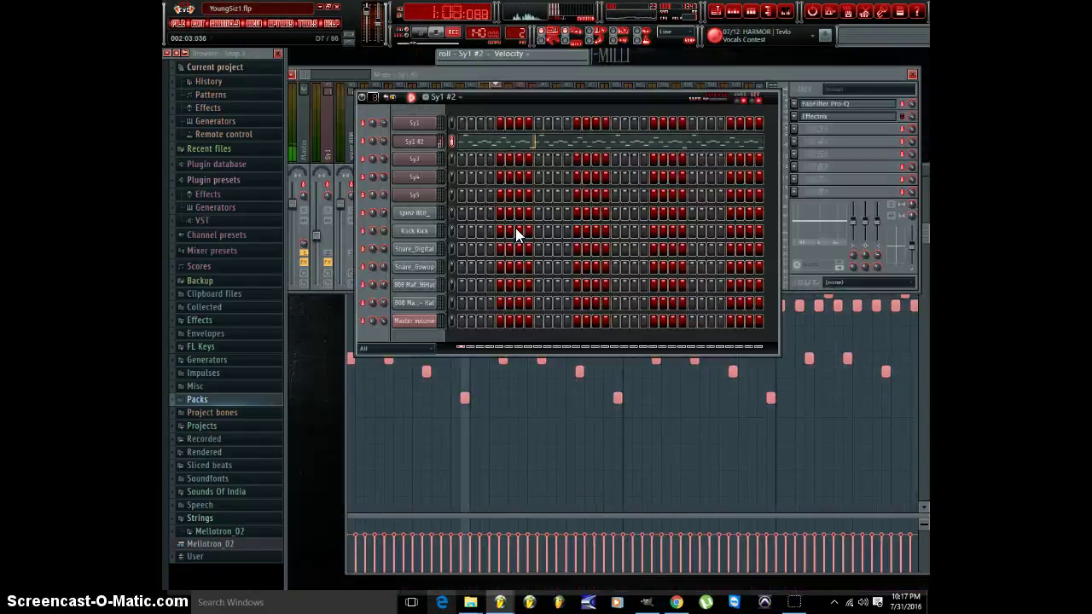
{"action": "key", "text": "space"}
- Load a fresh Effectrix into effect slot 2 of the Sy1 #2 mixer track
{"action": "left_click", "coordinate": [783, 98]}
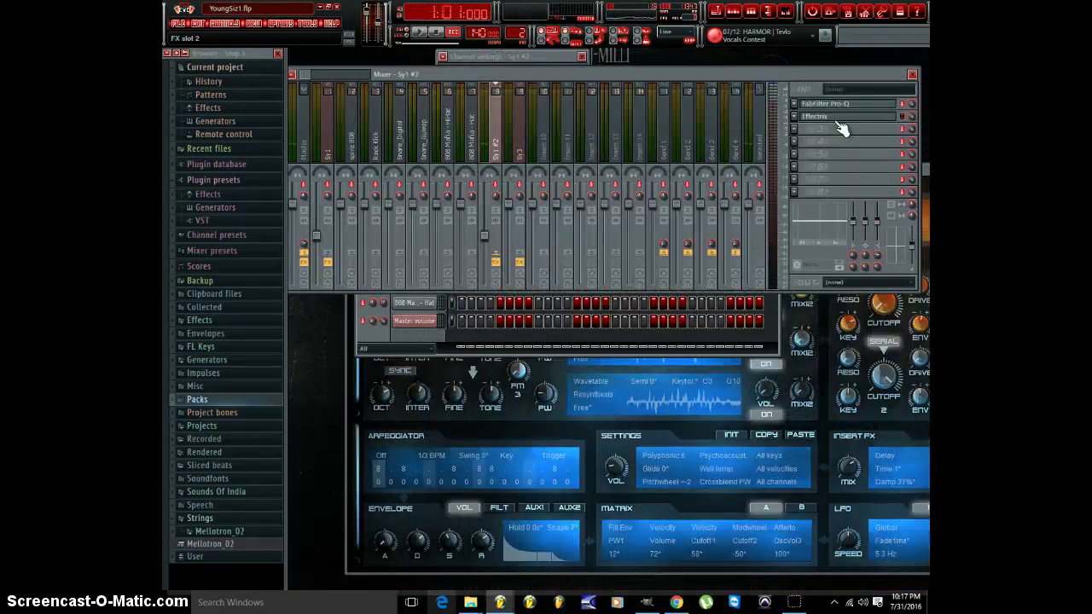
{"action": "left_click", "coordinate": [785, 115]}
{"action": "mouse_move", "coordinate": [801, 132]}
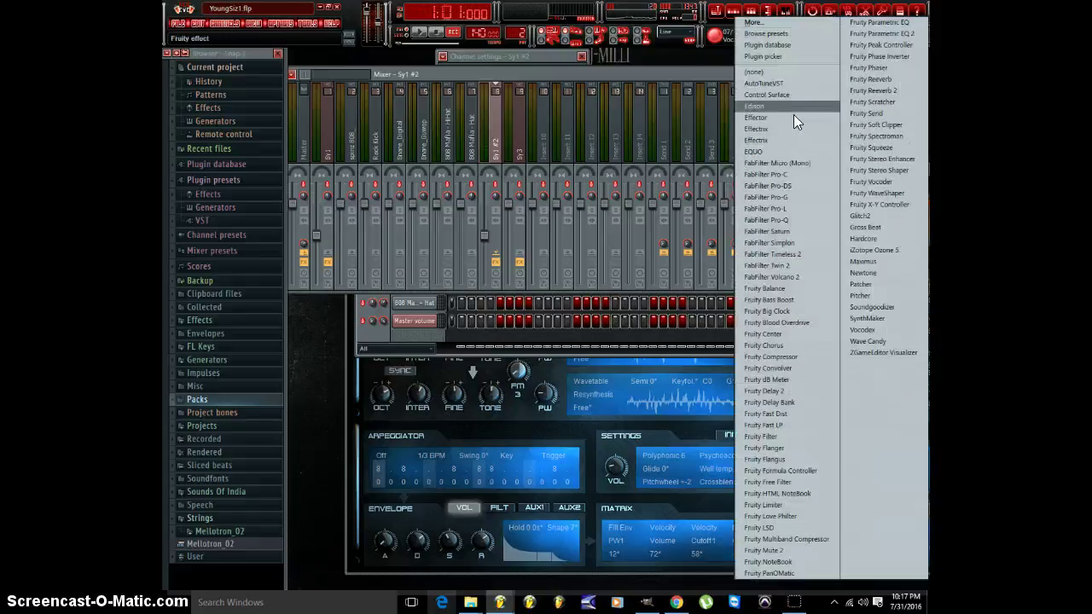
{"action": "left_click", "coordinate": [758, 140]}
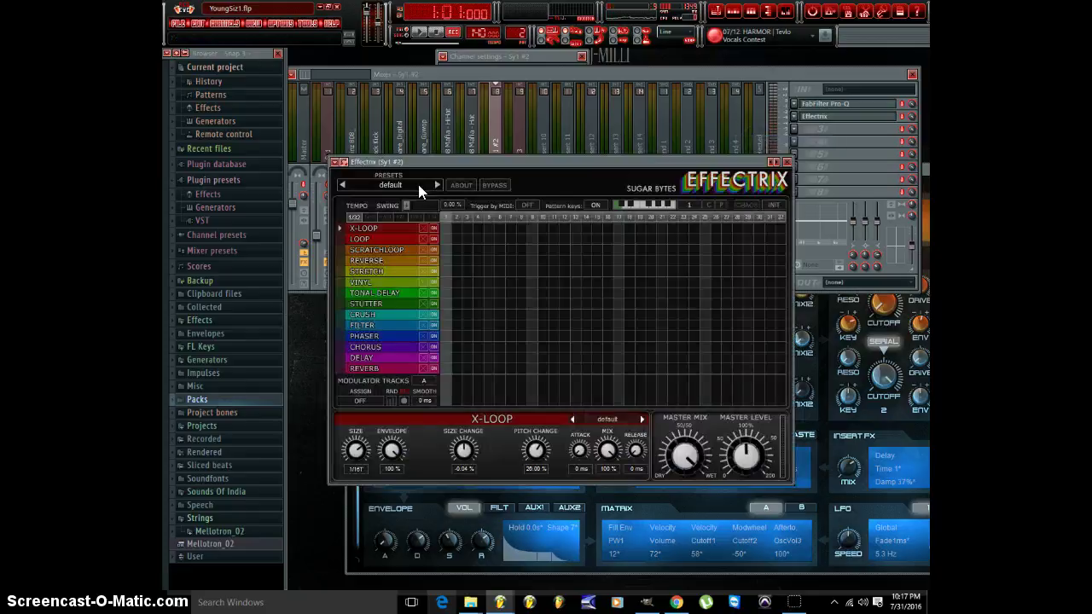
- Load the Backward Vocals preset from the Factoryv1.3 bank in Effectrix
{"action": "left_click", "coordinate": [419, 186]}
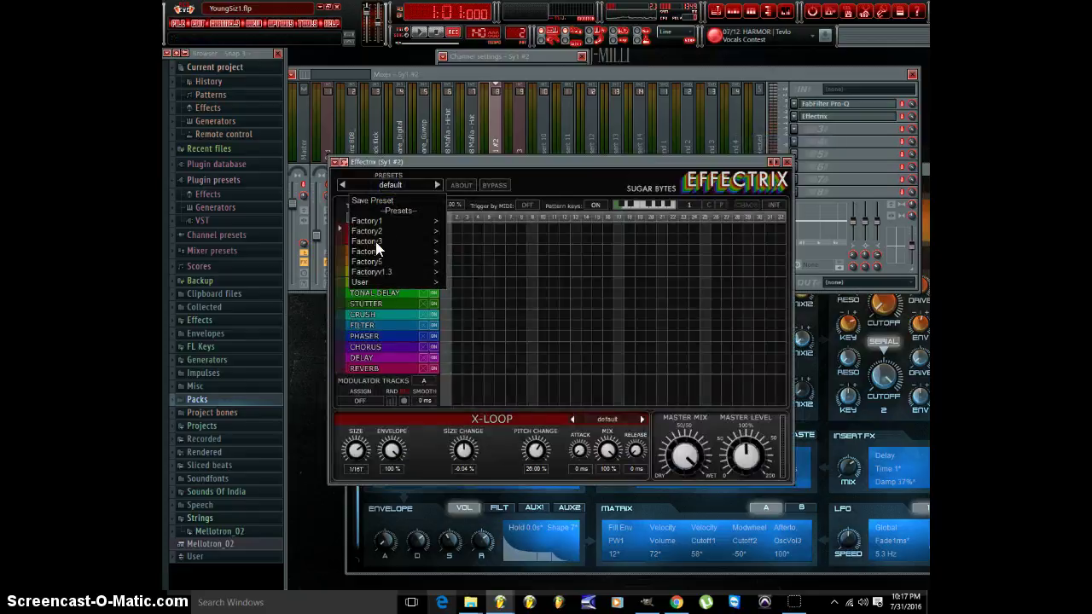
{"action": "mouse_move", "coordinate": [392, 271]}
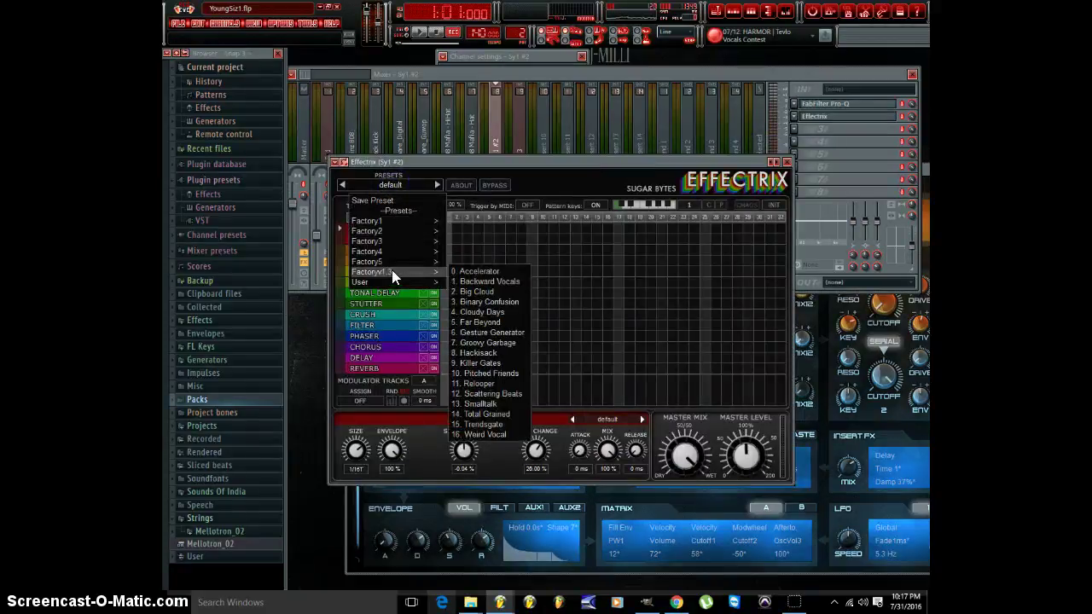
{"action": "left_click", "coordinate": [484, 281]}
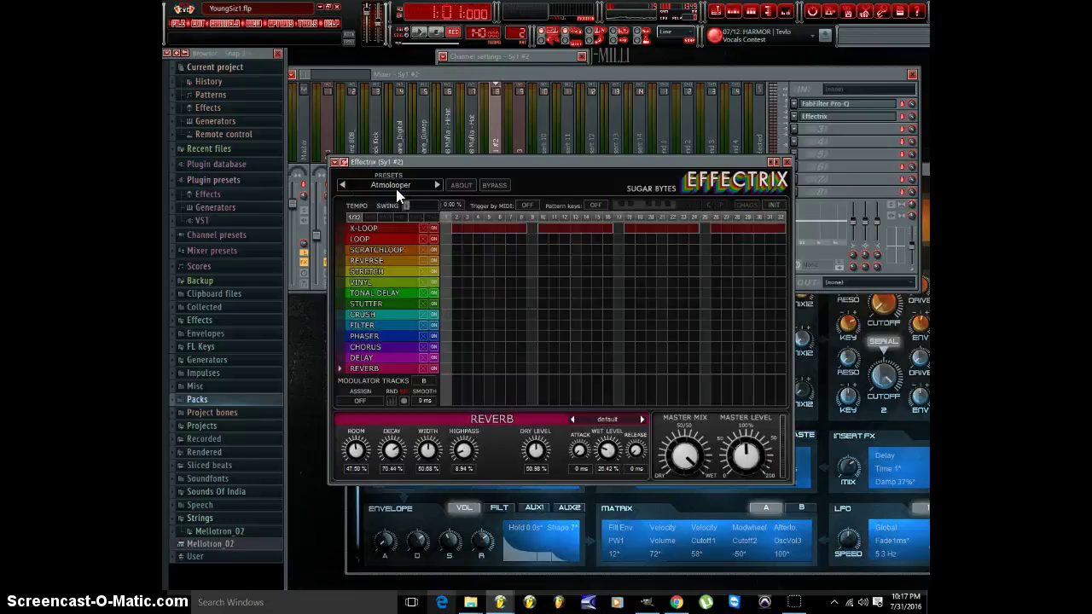
{"action": "left_click", "coordinate": [396, 185]}
{"action": "mouse_move", "coordinate": [407, 271]}
{"action": "left_click", "coordinate": [494, 281]}
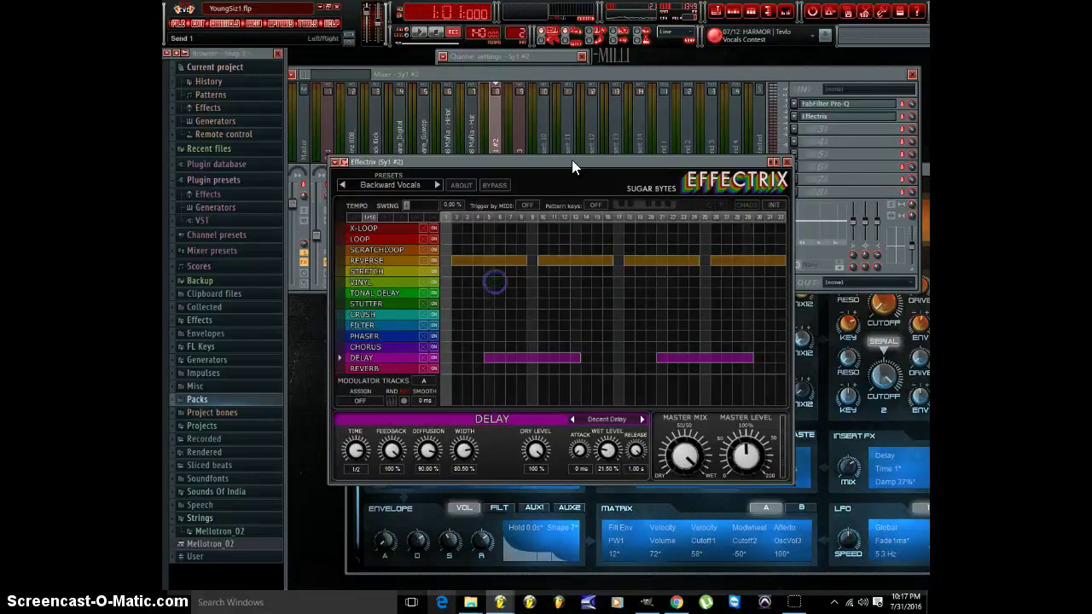
- Play back the Sy1 #2 melody in the piano roll with the Effectrix effect applied
{"action": "left_click", "coordinate": [732, 12]}
{"action": "left_click", "coordinate": [511, 146]}
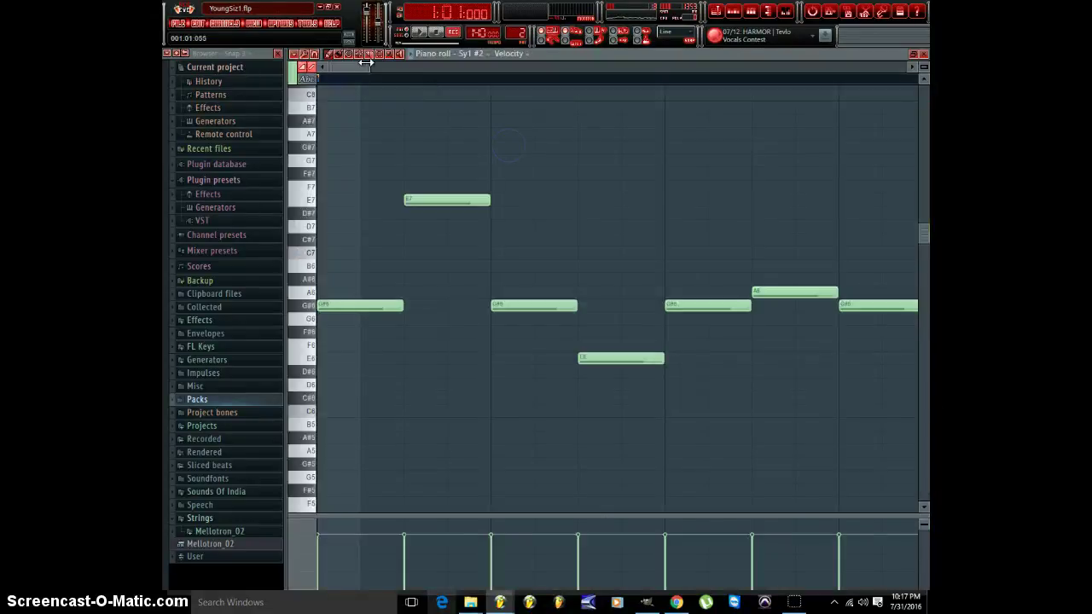
{"action": "left_click_drag", "start_coordinate": [367, 65], "coordinate": [816, 77]}
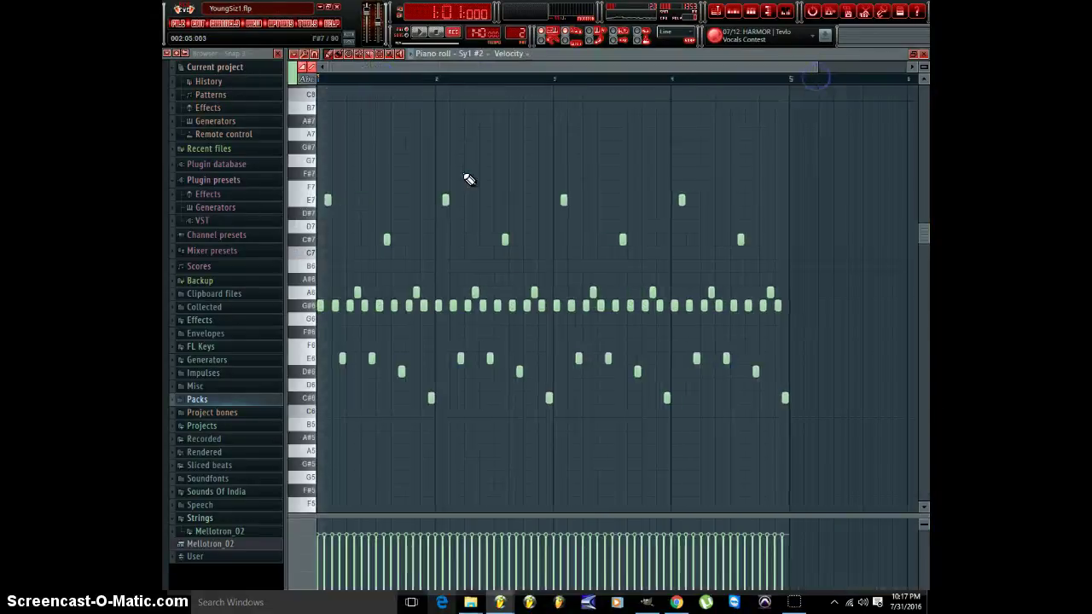
{"action": "key", "text": "space"}
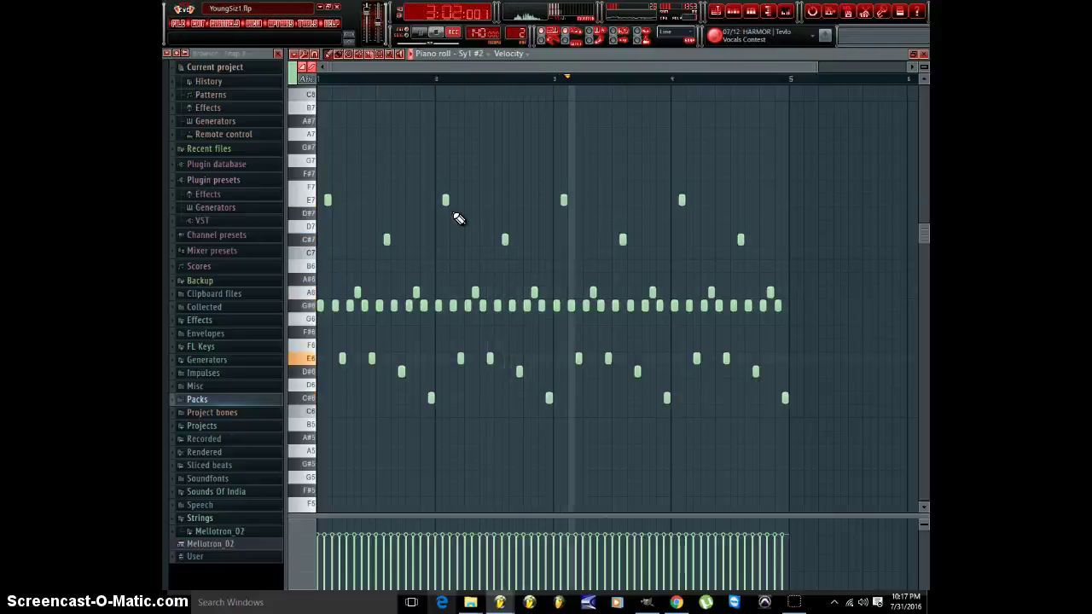
- Close the piano roll, mixer, Effectrix and ElectraX windows of the Sy1 #2 channel
{"action": "key", "text": "Escape"}
{"action": "key", "text": "F9"}
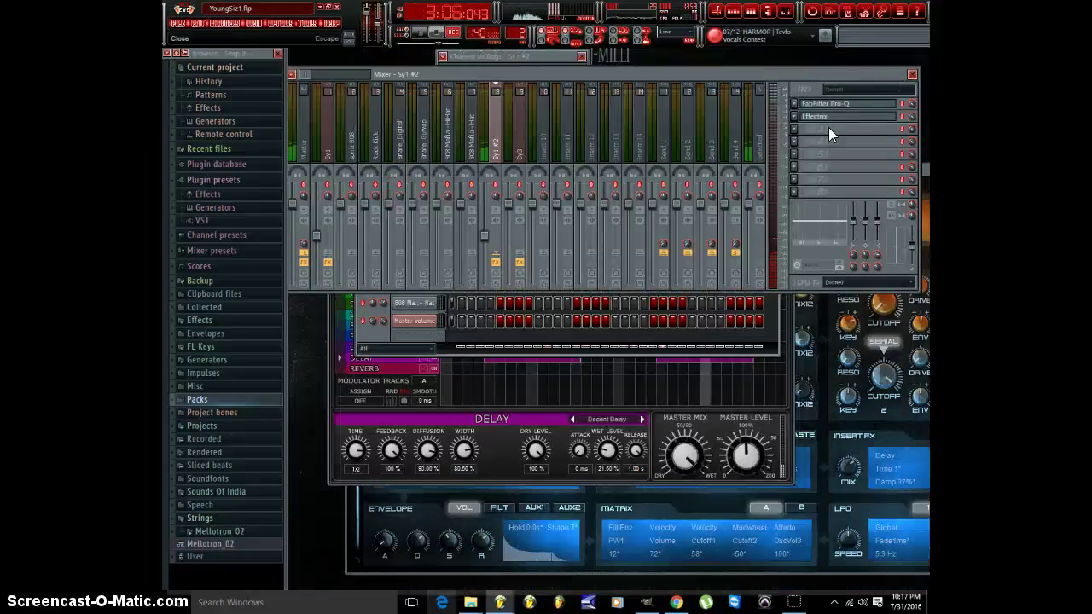
{"action": "left_click", "coordinate": [913, 74]}
{"action": "left_click", "coordinate": [788, 164]}
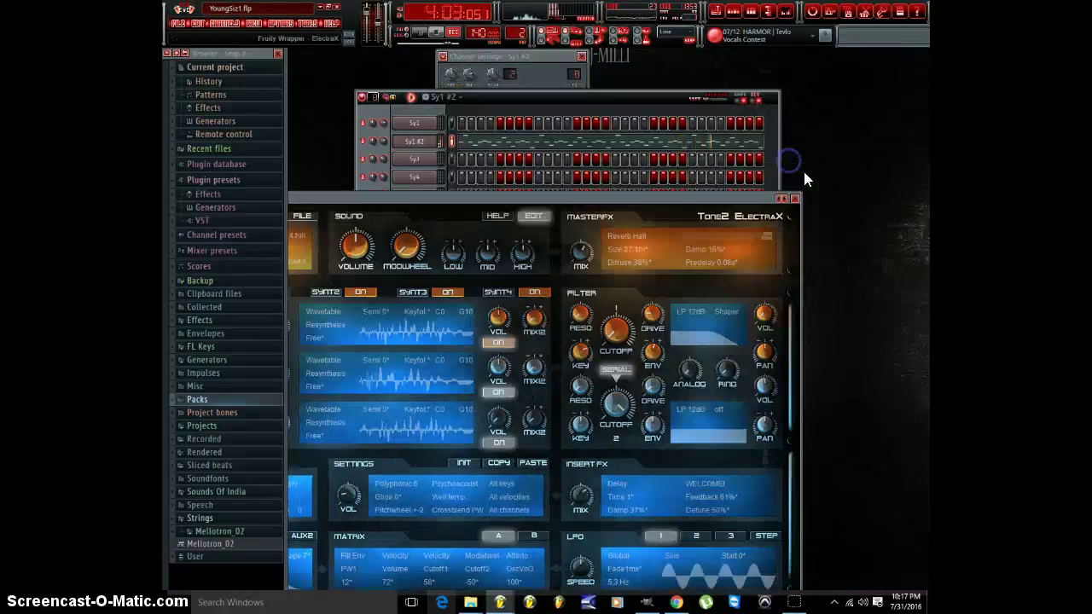
{"action": "left_click", "coordinate": [794, 199]}
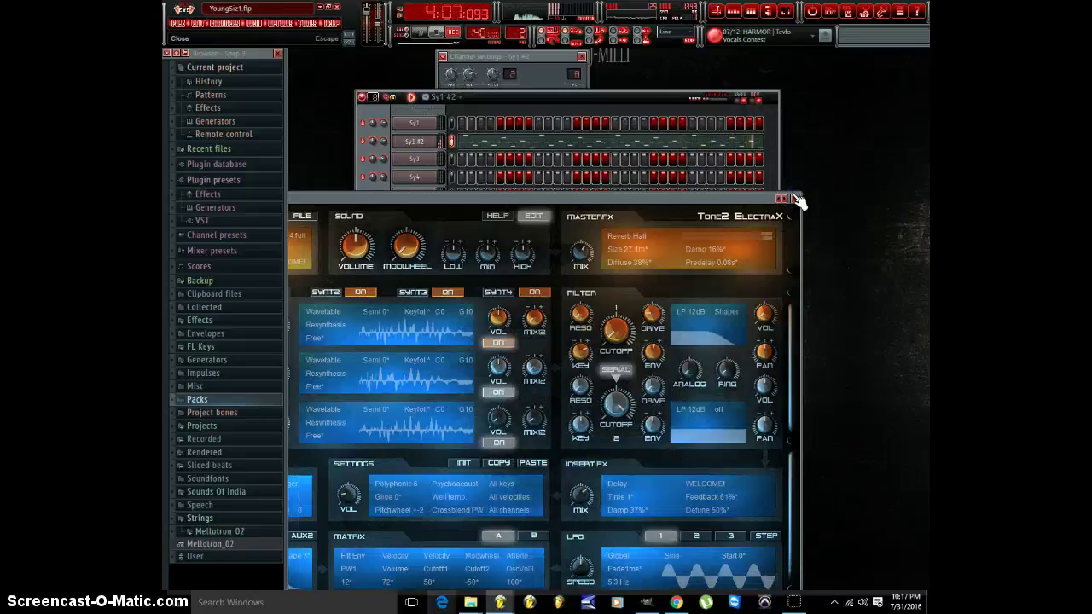
{"action": "left_click", "coordinate": [794, 199]}
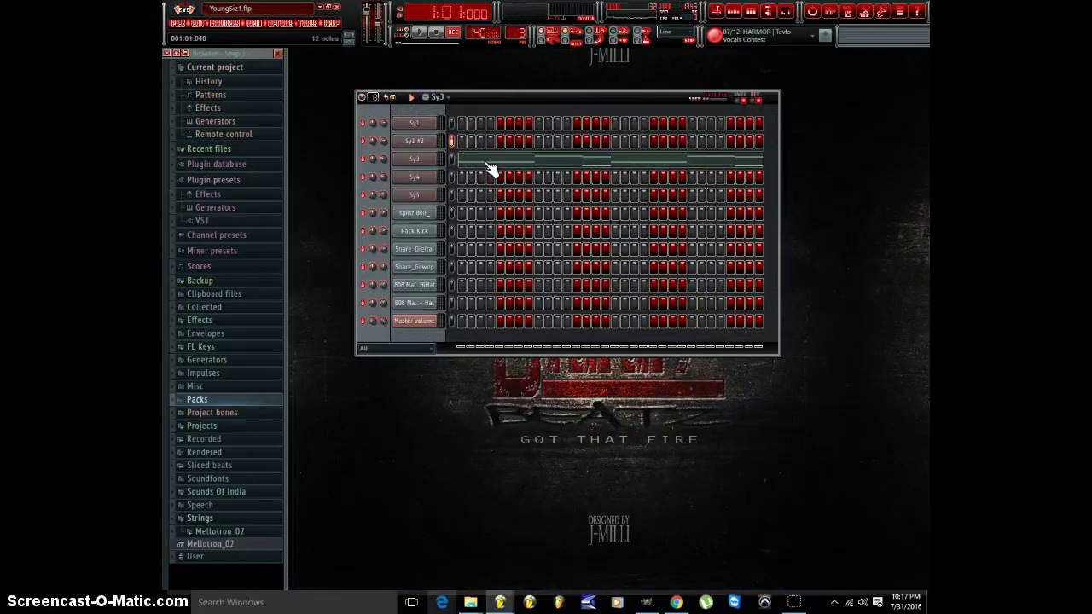
- Open the Sy3 channel's ElectraX synth to examine its bass preset
{"action": "left_click", "coordinate": [414, 160]}
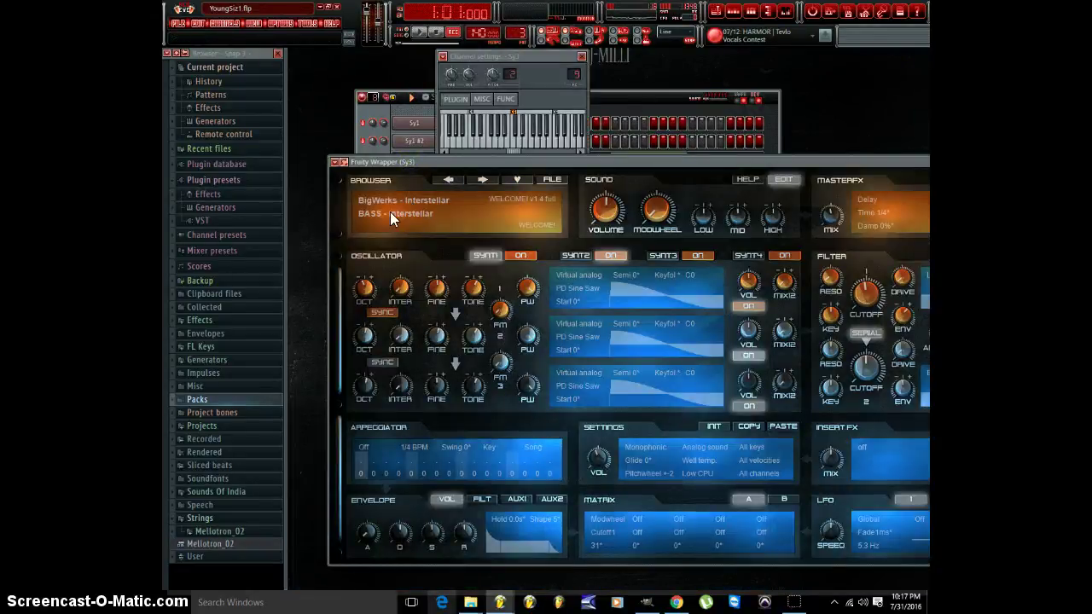
- Delete the upper-octave G#4, E4 and D#4 notes from the Sy3 piano roll and play back the remaining low notes
{"action": "left_click", "coordinate": [641, 93]}
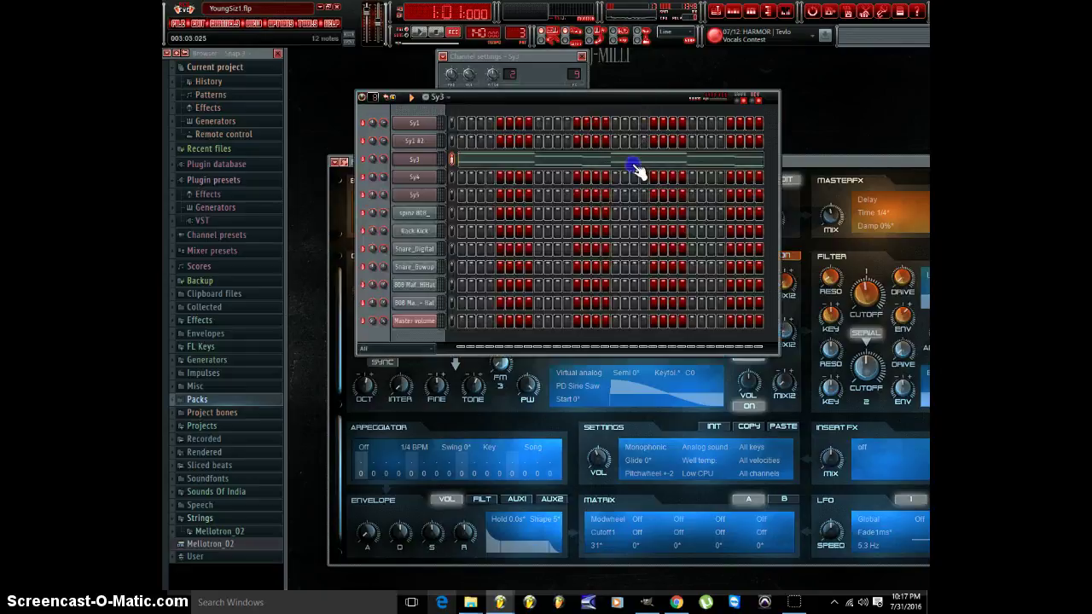
{"action": "left_click", "coordinate": [632, 163]}
{"action": "left_click_drag", "start_coordinate": [373, 66], "coordinate": [930, 127]}
{"action": "right_click", "coordinate": [364, 185]}
{"action": "right_click", "coordinate": [442, 238]}
{"action": "right_click", "coordinate": [491, 252]}
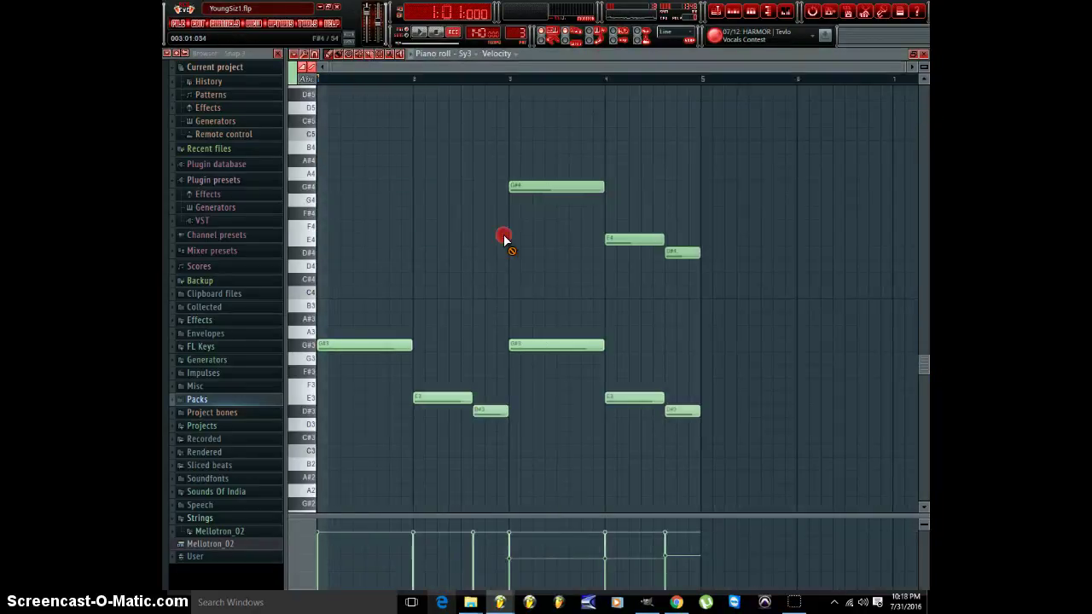
{"action": "right_click", "coordinate": [556, 185]}
{"action": "right_click", "coordinate": [633, 239]}
{"action": "right_click", "coordinate": [683, 252]}
{"action": "left_click", "coordinate": [307, 345]}
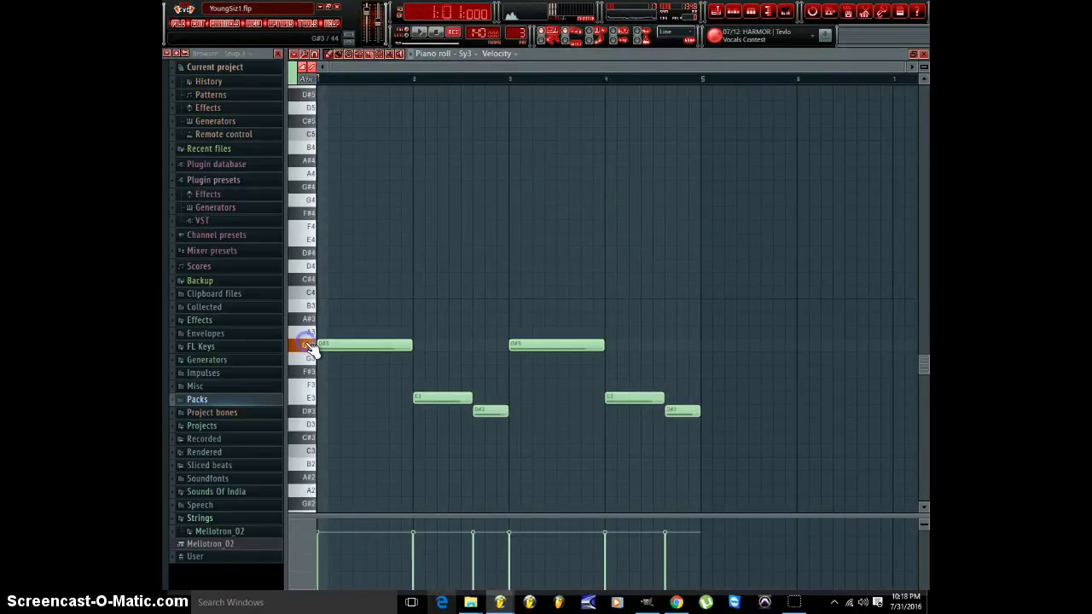
{"action": "key", "text": "space"}
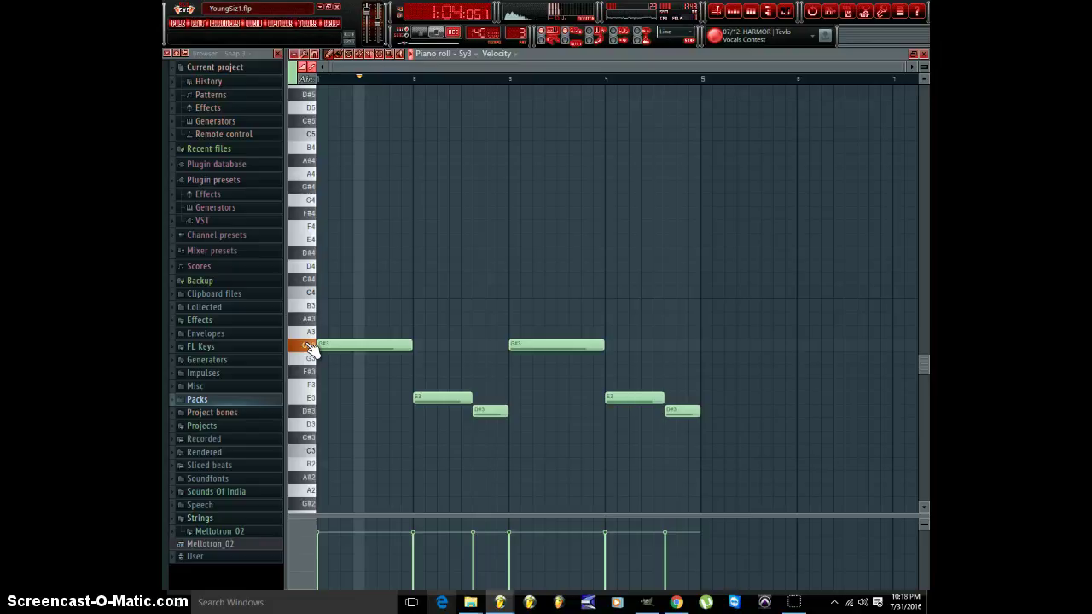
- Duplicate all the Sy3 bass notes and place the copy one octave higher, starting on G#4 at bar 1
{"action": "left_click_drag", "start_coordinate": [758, 248], "coordinate": [269, 469]}
{"action": "left_click", "coordinate": [293, 53]}
{"action": "mouse_move", "coordinate": [311, 78]}
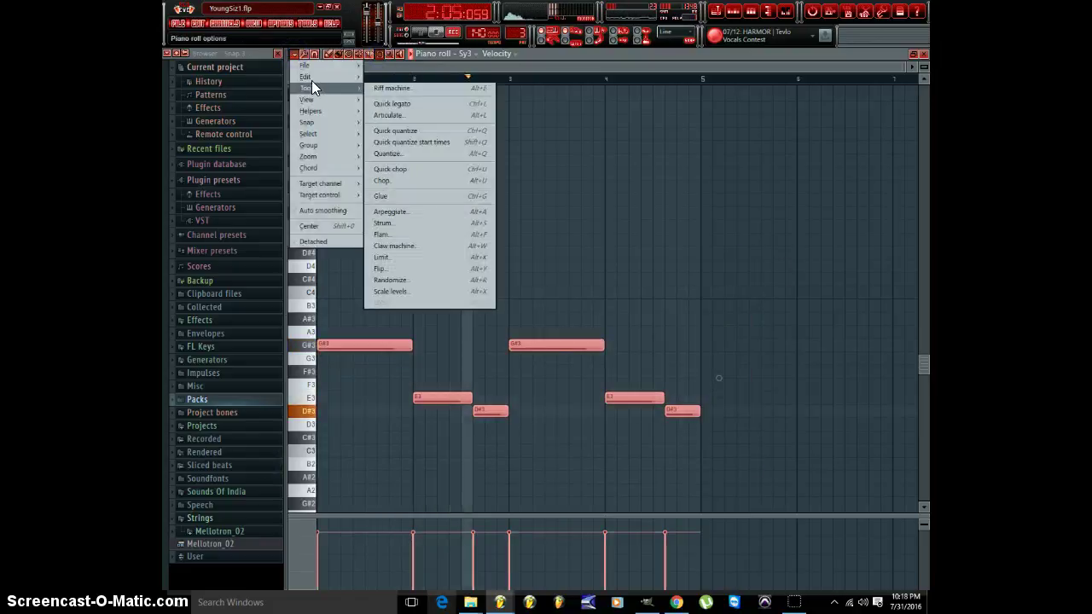
{"action": "left_click", "coordinate": [402, 110]}
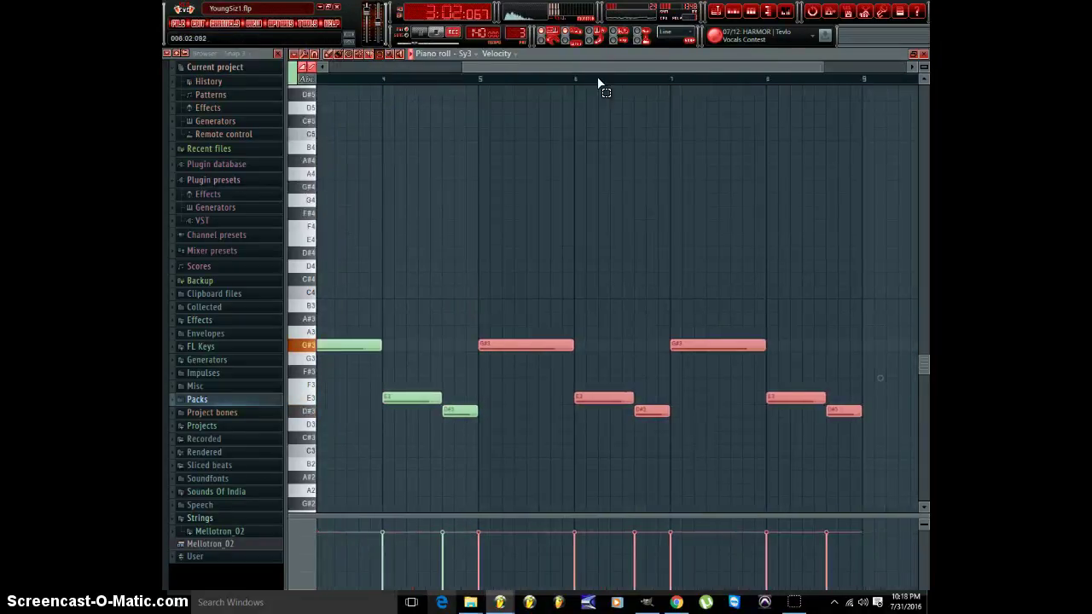
{"action": "scroll", "coordinate": [496, 96], "scroll_direction": "down", "scroll_amount": 2}
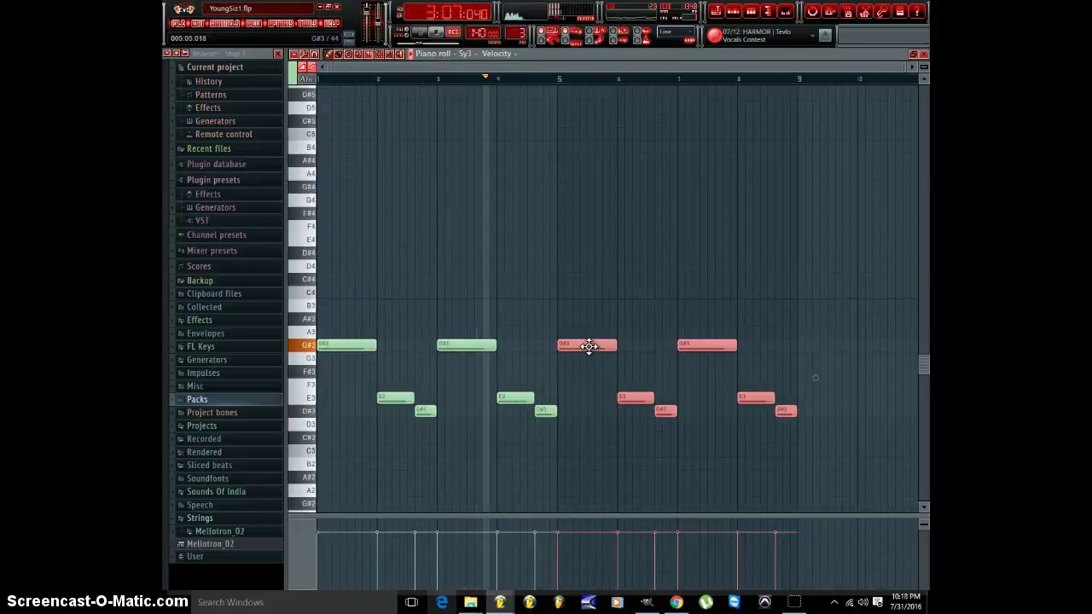
{"action": "left_click_drag", "start_coordinate": [587, 344], "coordinate": [319, 195]}
{"action": "key", "text": "space"}
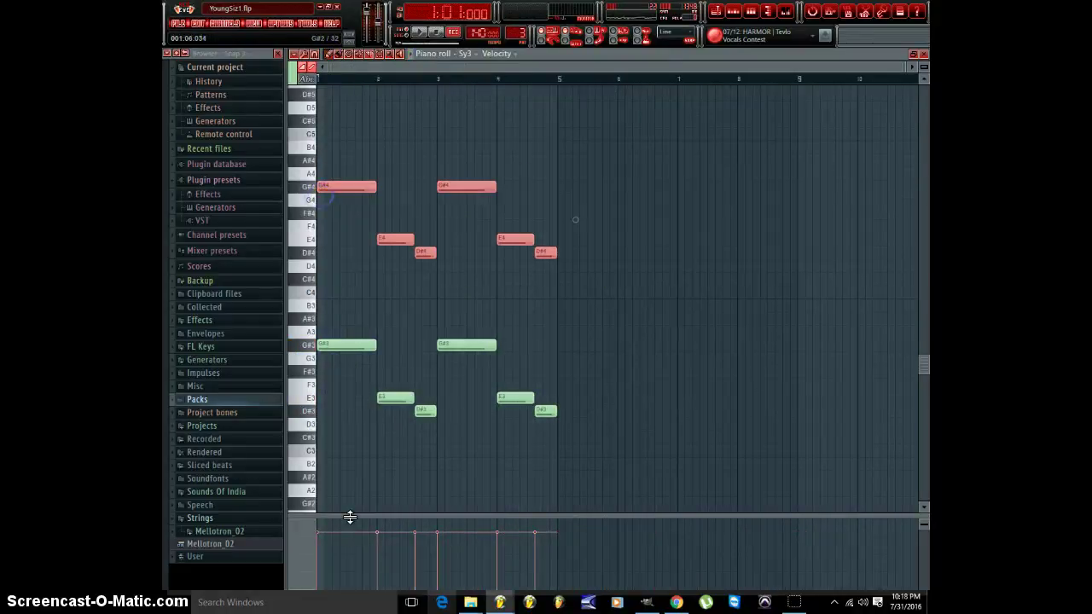
- Lower the velocity of the upper-octave Sy3 notes to about 28% and play back the layered bass line
{"action": "left_click_drag", "start_coordinate": [332, 576], "coordinate": [452, 580]}
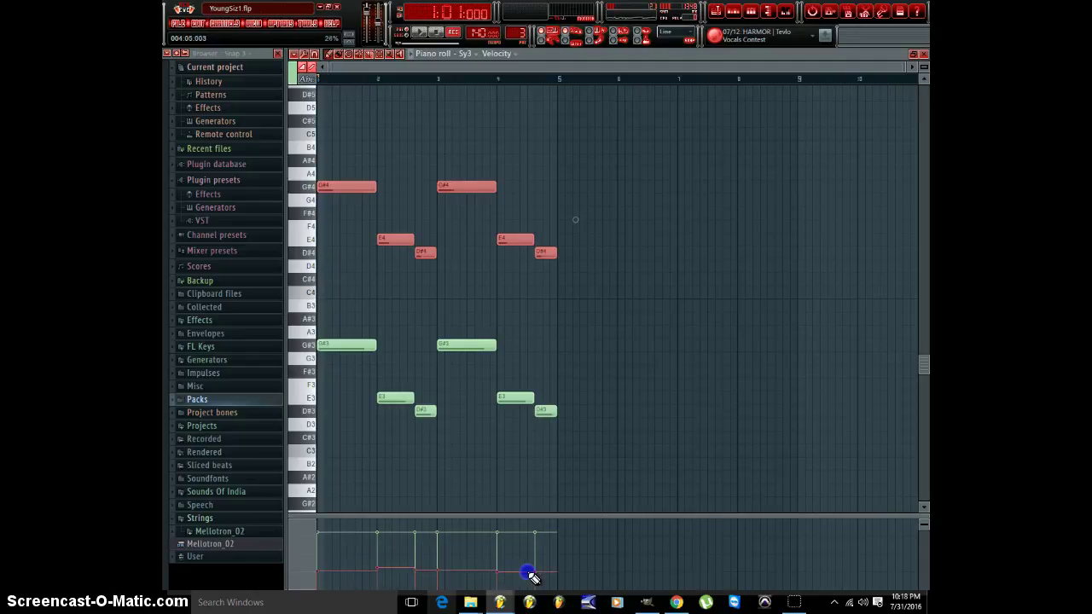
{"action": "left_click", "coordinate": [567, 356]}
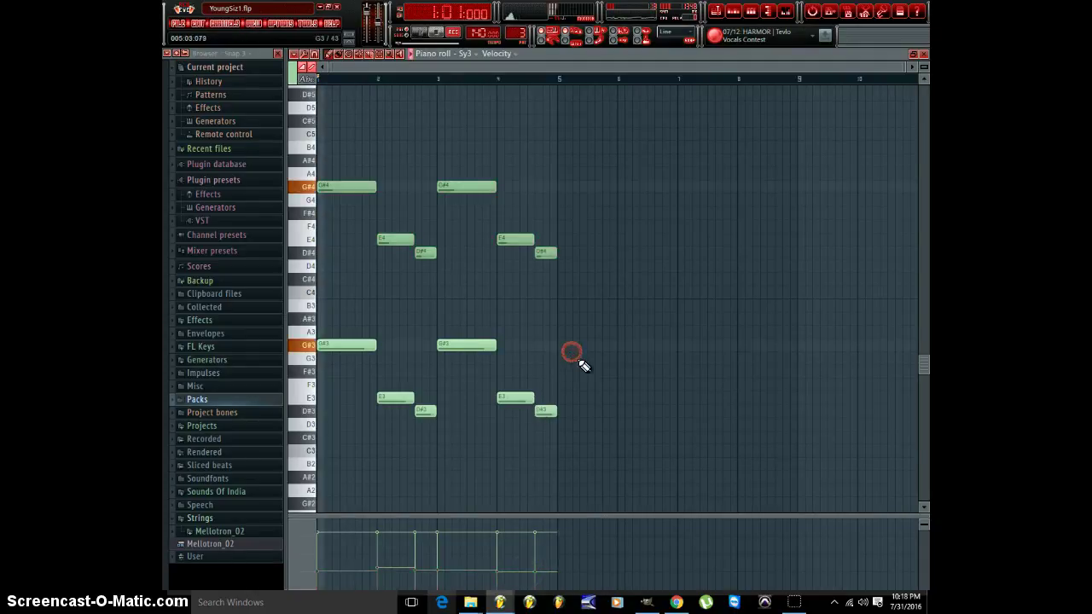
{"action": "key", "text": "space"}
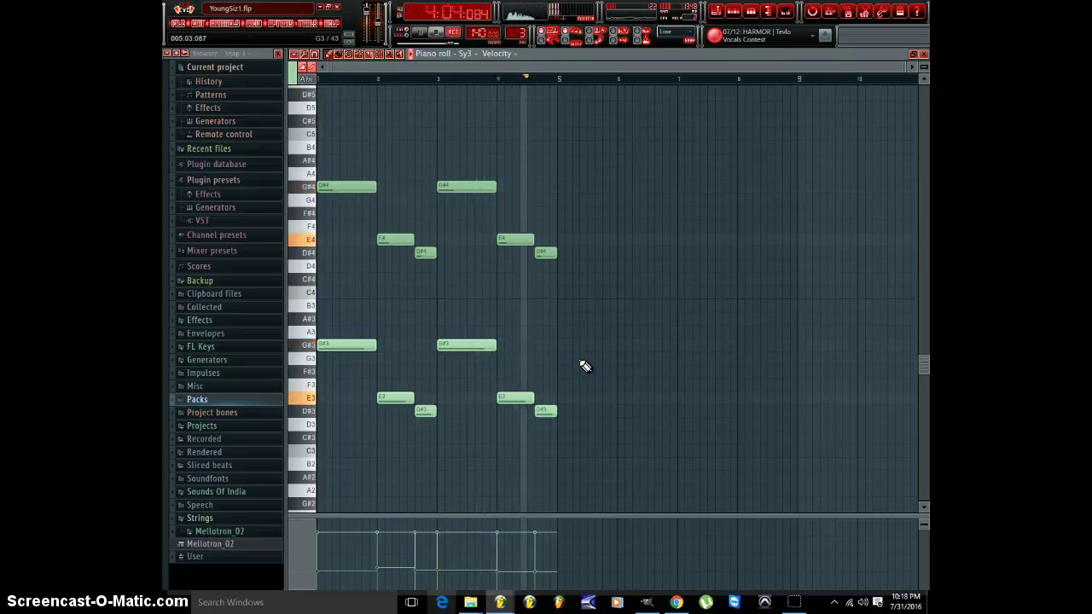
{"action": "key", "text": "F7"}
{"action": "key", "text": "space"}
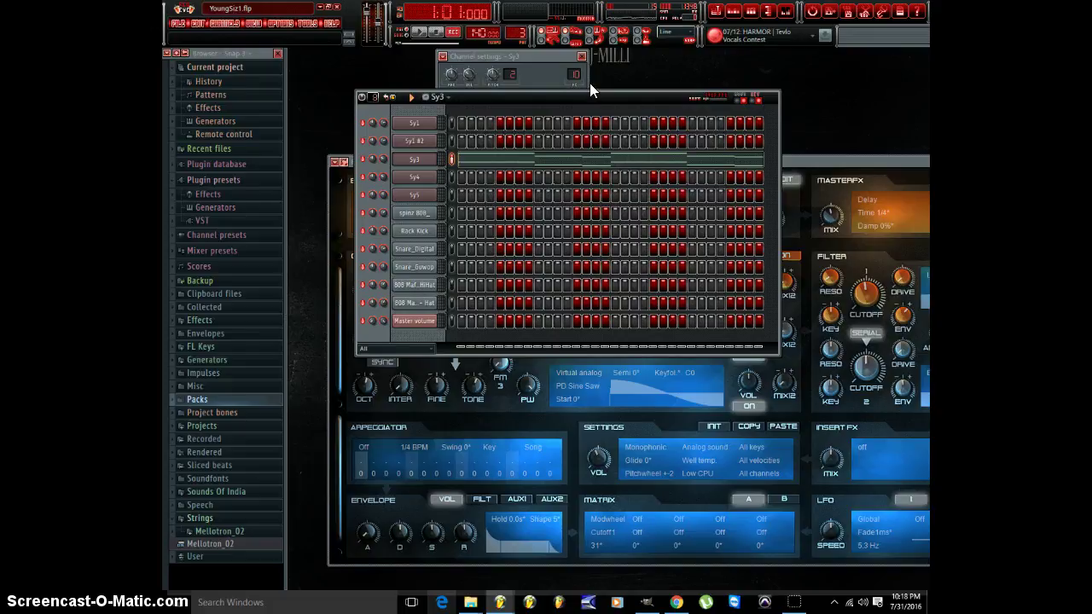
- Check the mixer track assignment of the Sy3 channel
{"action": "left_click", "coordinate": [786, 12]}
{"action": "left_click", "coordinate": [785, 12]}
{"action": "left_click", "coordinate": [573, 73]}
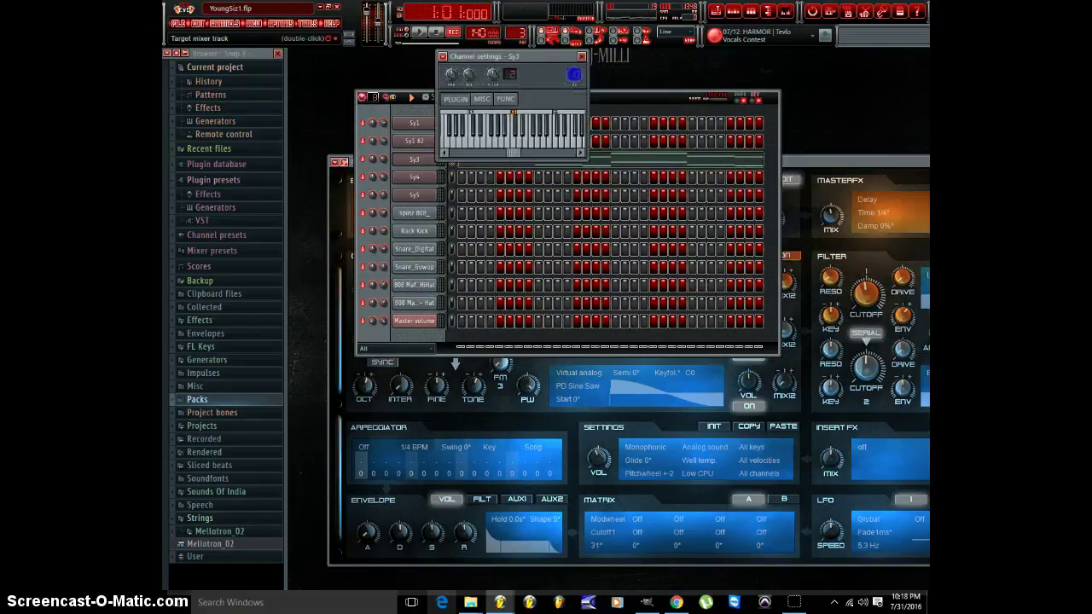
{"action": "left_click", "coordinate": [786, 12]}
{"action": "left_click", "coordinate": [785, 12]}
- Switch to the Sy4 pattern and examine its ElectraX preset and the Effectrix effect on its mixer track
{"action": "key", "text": "Down"}
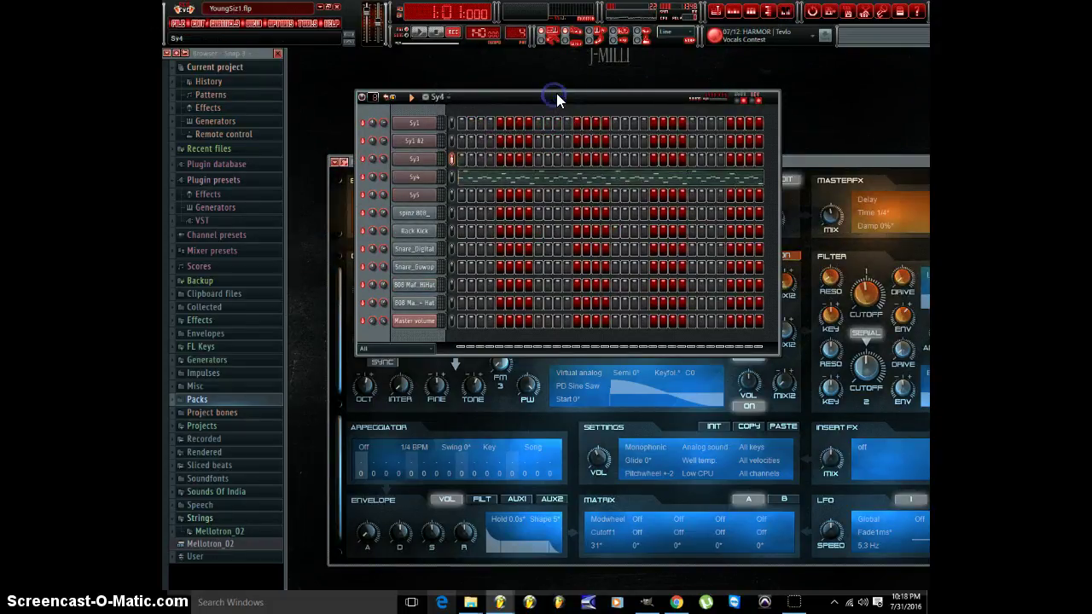
{"action": "left_click", "coordinate": [413, 177]}
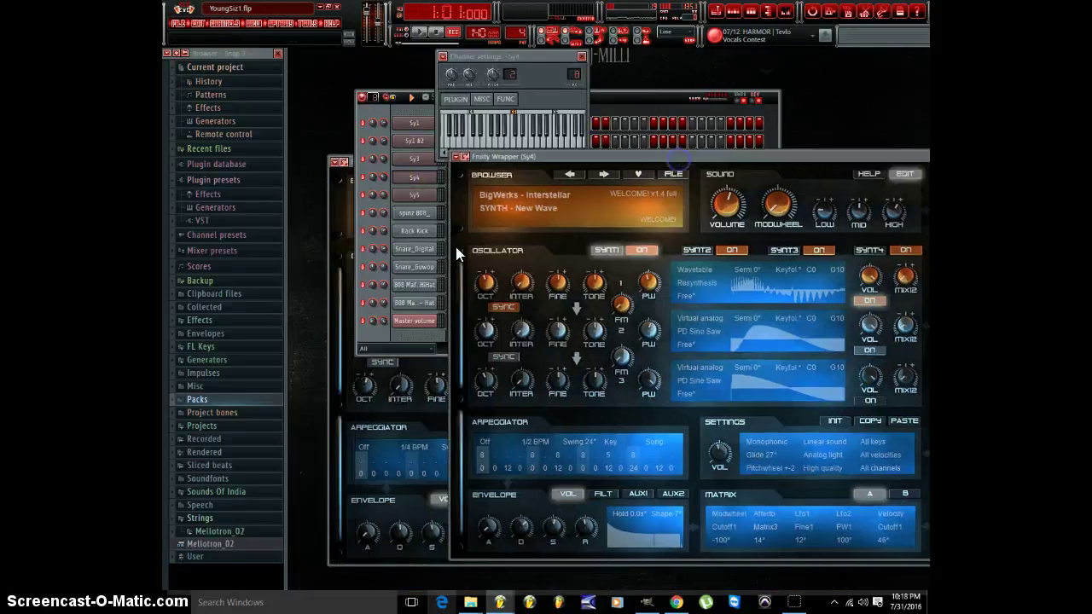
{"action": "left_click", "coordinate": [786, 12]}
{"action": "left_click", "coordinate": [847, 117]}
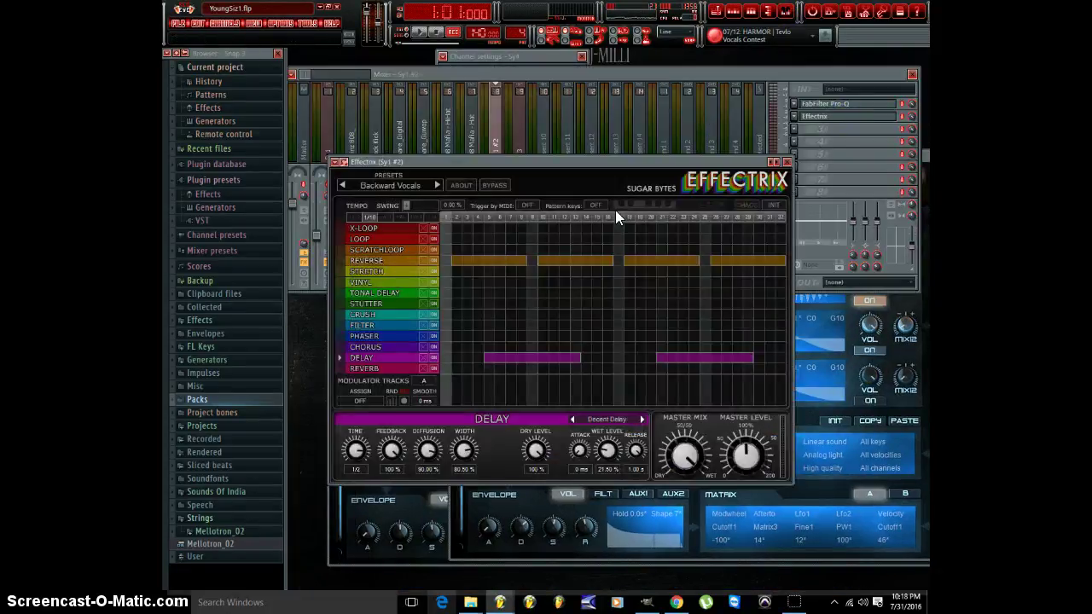
- Open the Sy4 pattern in the piano roll with all four bars in view and play it back
{"action": "key", "text": "F6"}
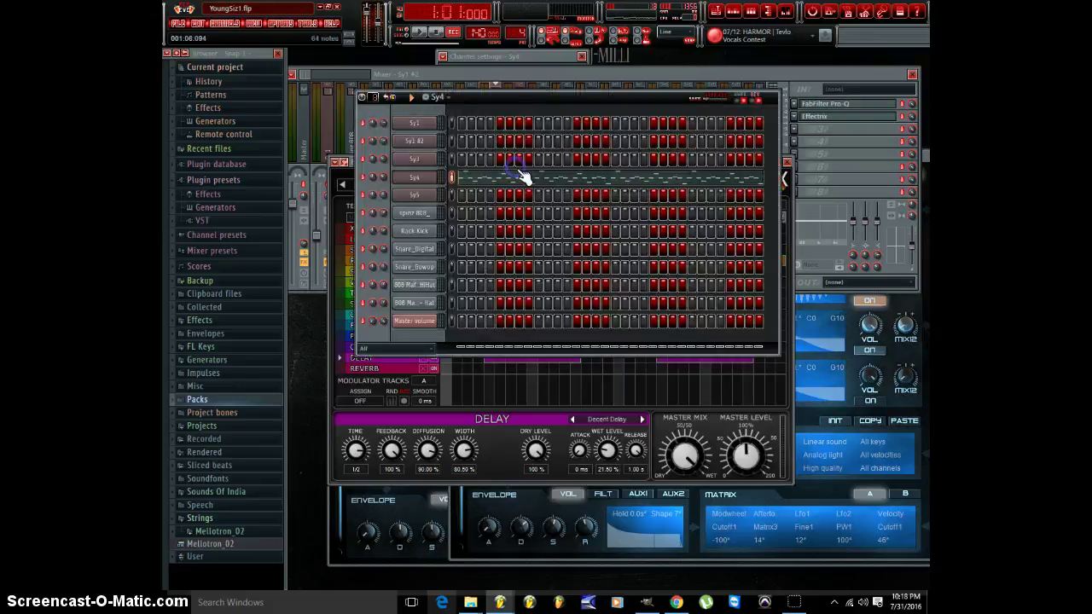
{"action": "left_click", "coordinate": [519, 175]}
{"action": "left_click_drag", "start_coordinate": [394, 69], "coordinate": [748, 68]}
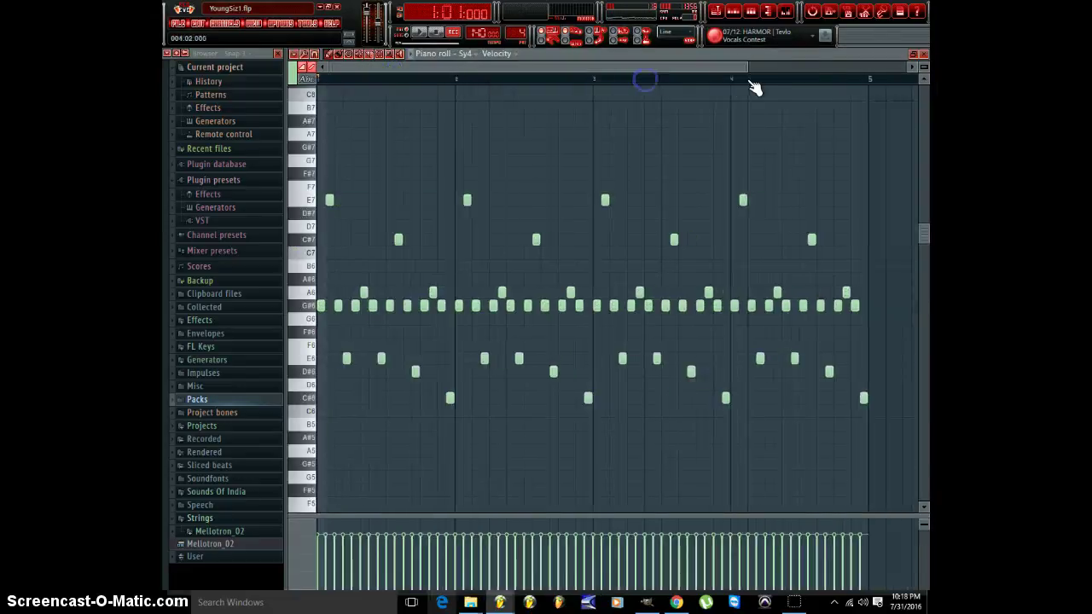
{"action": "key", "text": "space"}
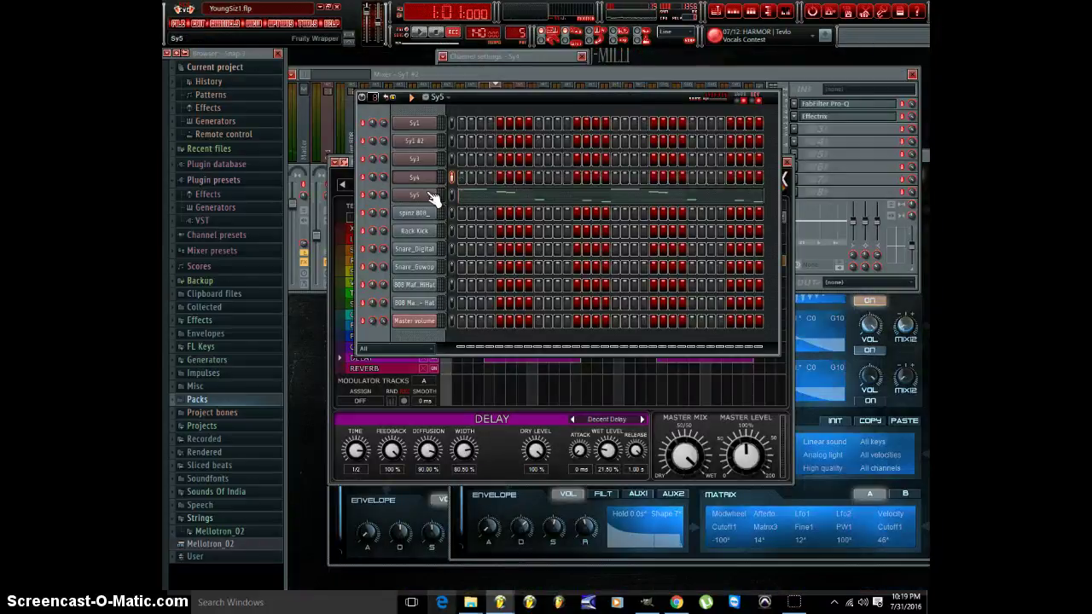
- Close all the open plugin and mixer windows and bring back the step sequencer on the Sy5 pattern
{"action": "left_click", "coordinate": [431, 195]}
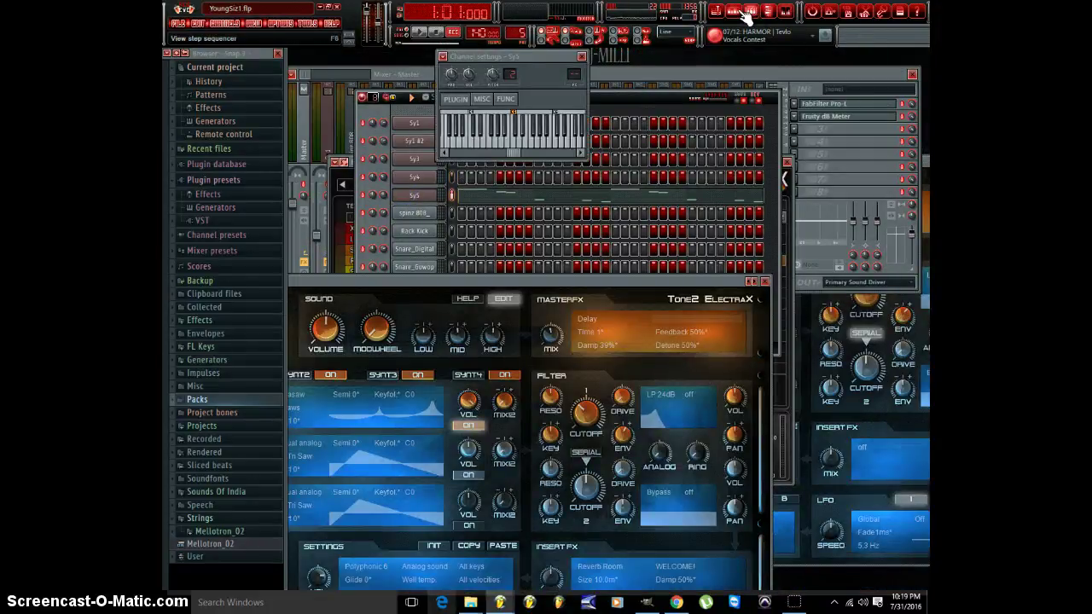
{"action": "left_click", "coordinate": [758, 130]}
{"action": "left_click", "coordinate": [733, 12]}
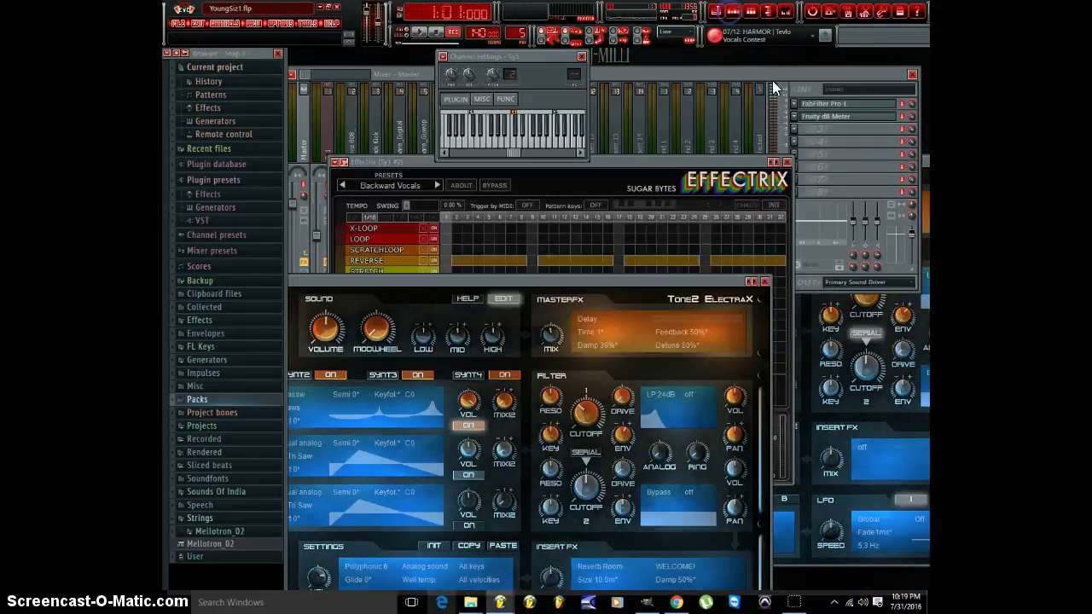
{"action": "key", "text": "F12"}
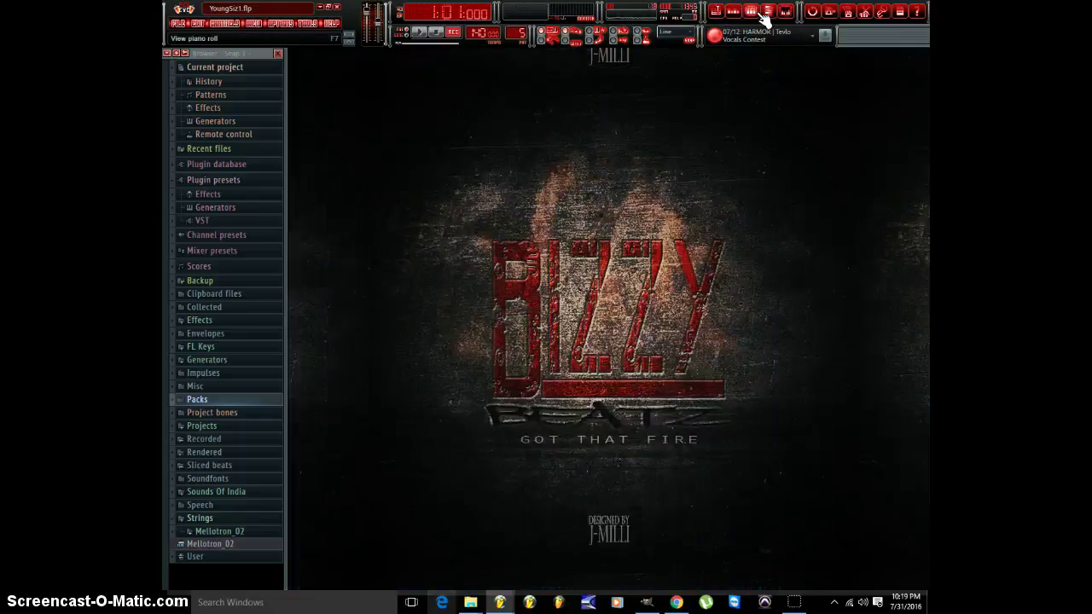
{"action": "left_click", "coordinate": [753, 12]}
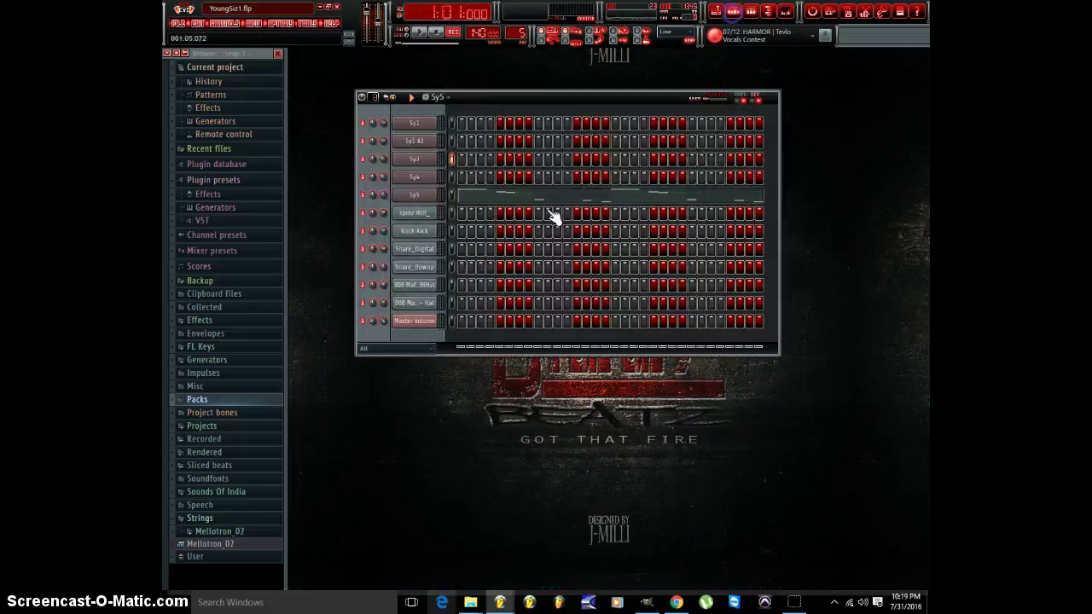
- Open the Sy5 channel's ElectraX synth and reposition its window to examine the preset and the channel's mixer routing
{"action": "left_click", "coordinate": [428, 198]}
{"action": "left_click_drag", "start_coordinate": [420, 286], "coordinate": [805, 115]}
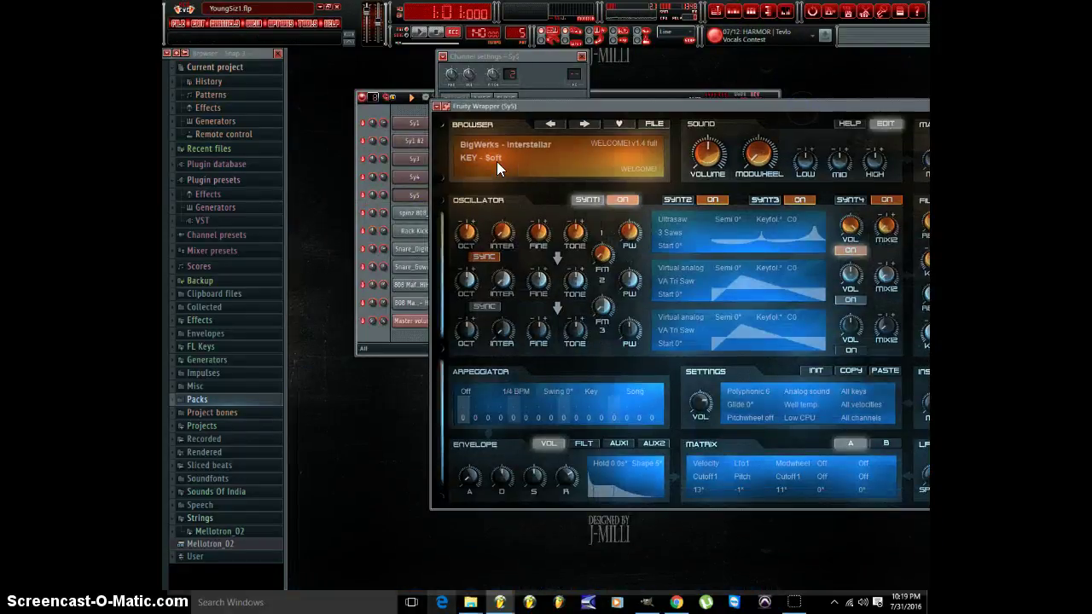
{"action": "left_click", "coordinate": [580, 70]}
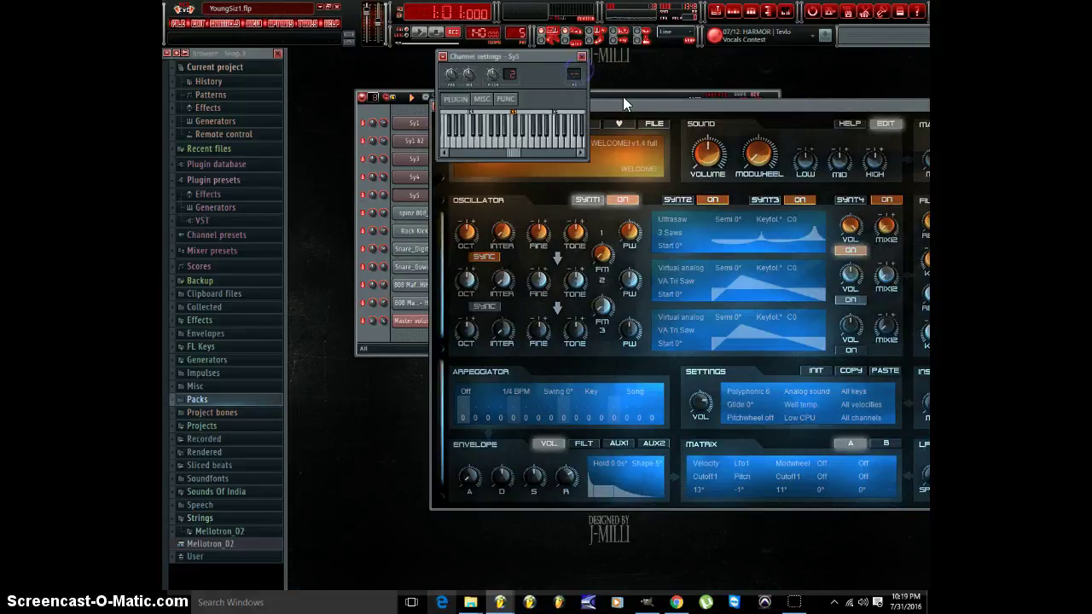
{"action": "left_click", "coordinate": [625, 102]}
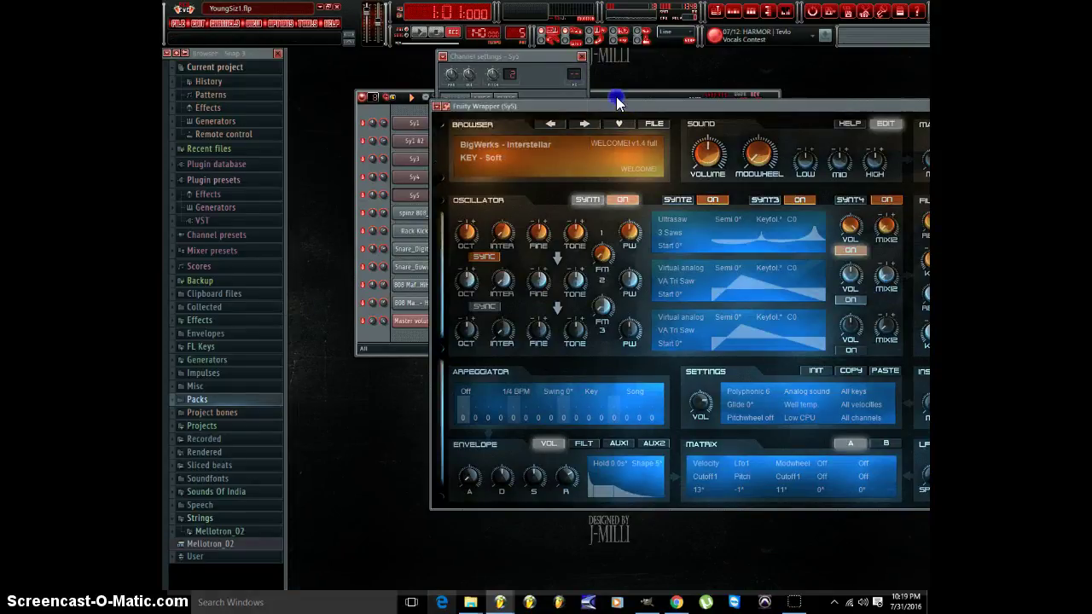
- Play back the Sy5 melody in the piano roll with the whole pattern in view, and close the piano roll
{"action": "key", "text": "F7"}
{"action": "key", "text": "space"}
{"action": "left_click_drag", "start_coordinate": [365, 68], "coordinate": [748, 90]}
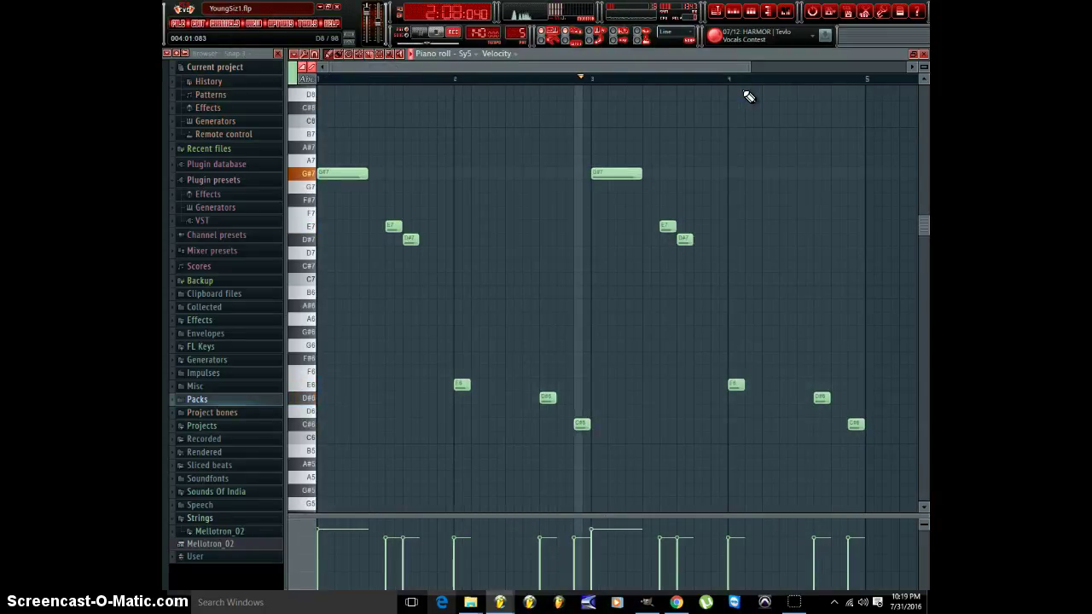
{"action": "left_click_drag", "start_coordinate": [750, 68], "coordinate": [756, 83]}
{"action": "scroll", "coordinate": [757, 83], "scroll_direction": "down", "scroll_amount": 3}
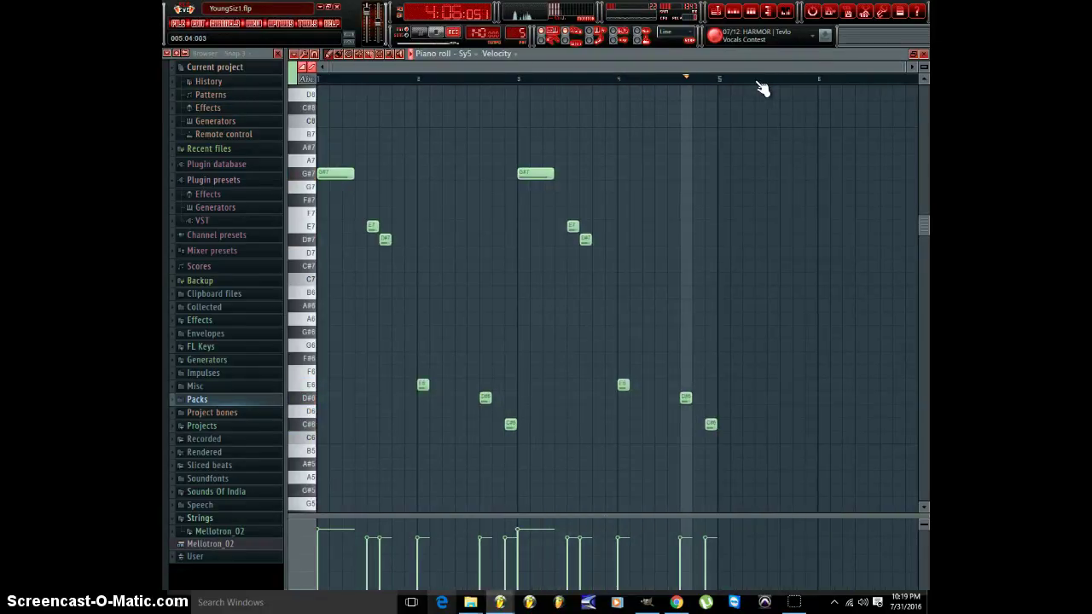
{"action": "key", "text": "F7"}
- Switch to the spinz 808_ pattern and play it back in the piano roll with all four bars in view
{"action": "key", "text": "Right"}
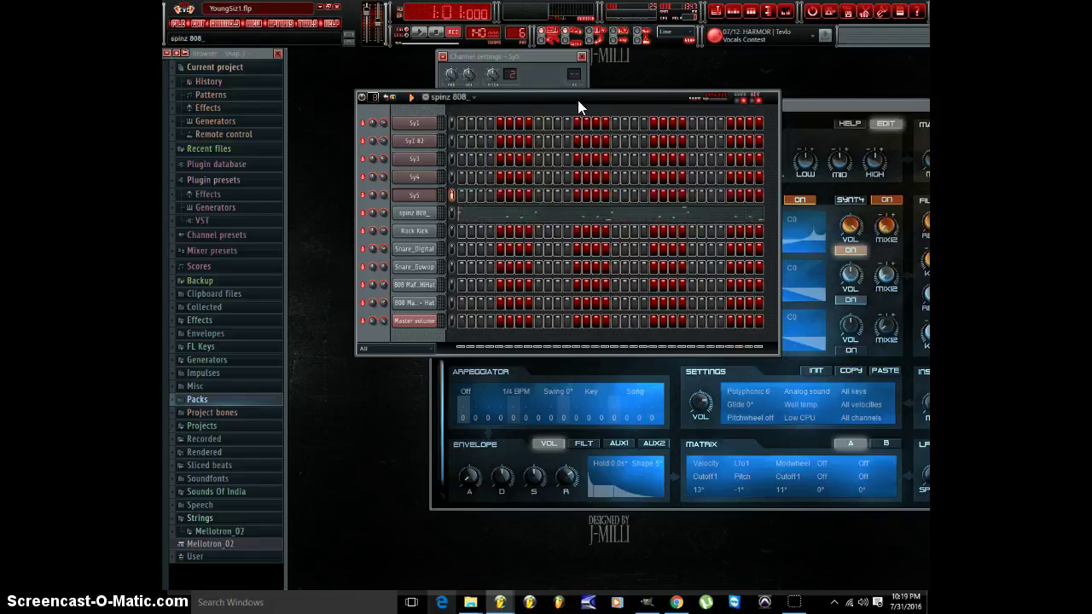
{"action": "key", "text": "space"}
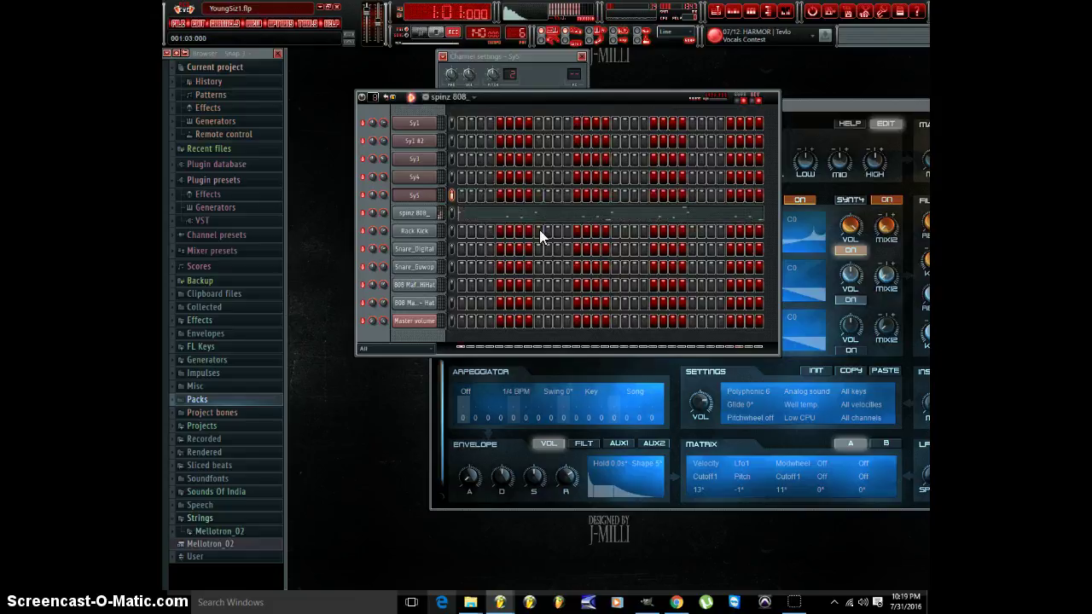
{"action": "left_click", "coordinate": [541, 214]}
{"action": "left_click_drag", "start_coordinate": [375, 67], "coordinate": [721, 67]}
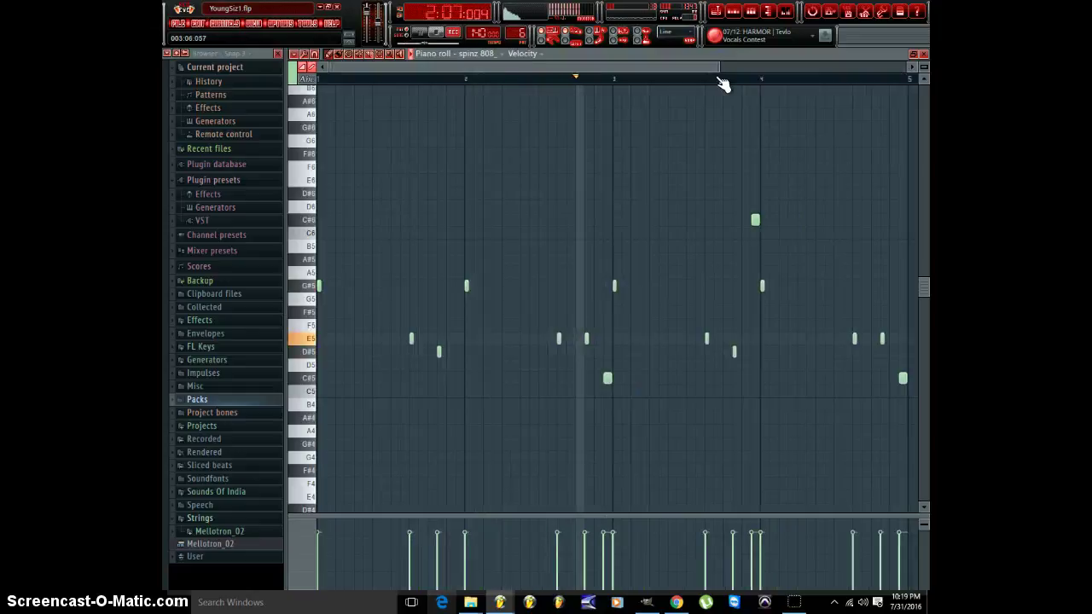
{"action": "scroll", "coordinate": [722, 83], "scroll_direction": "down", "scroll_amount": 1}
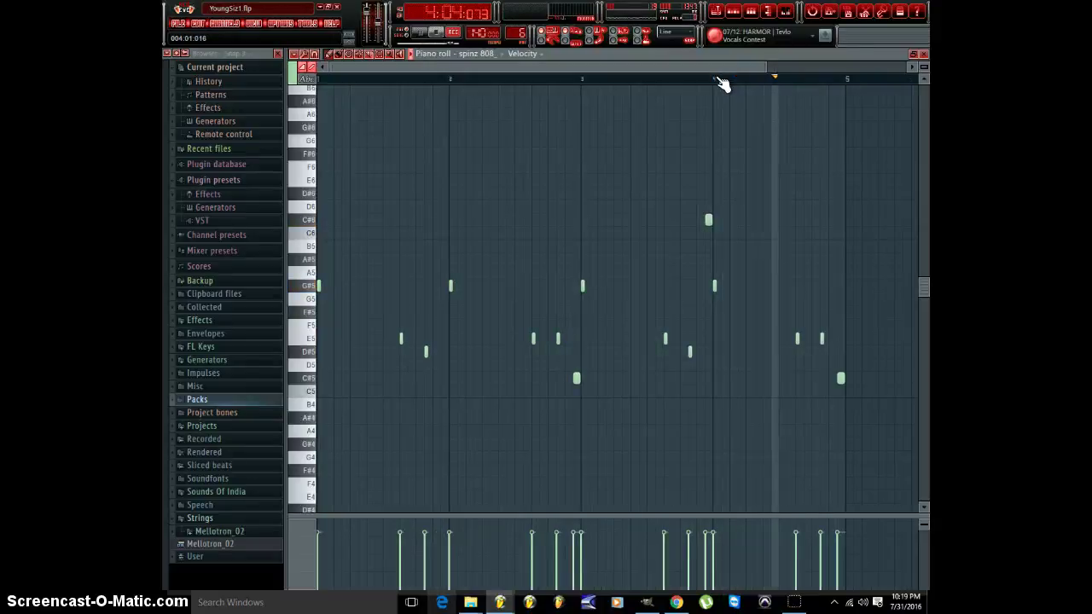
{"action": "key", "text": "space"}
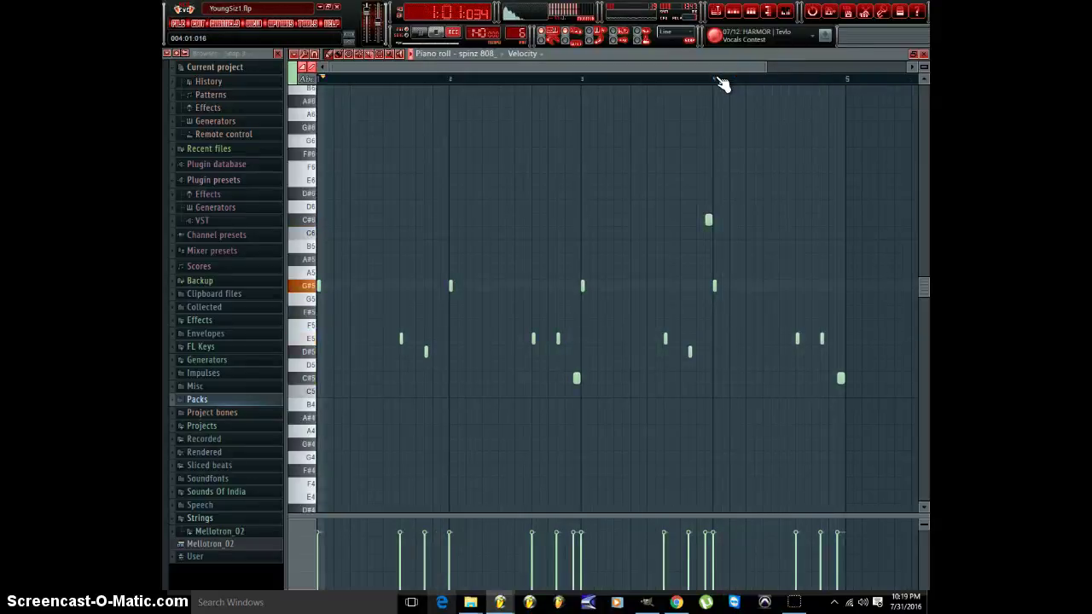
{"action": "key", "text": "F7"}
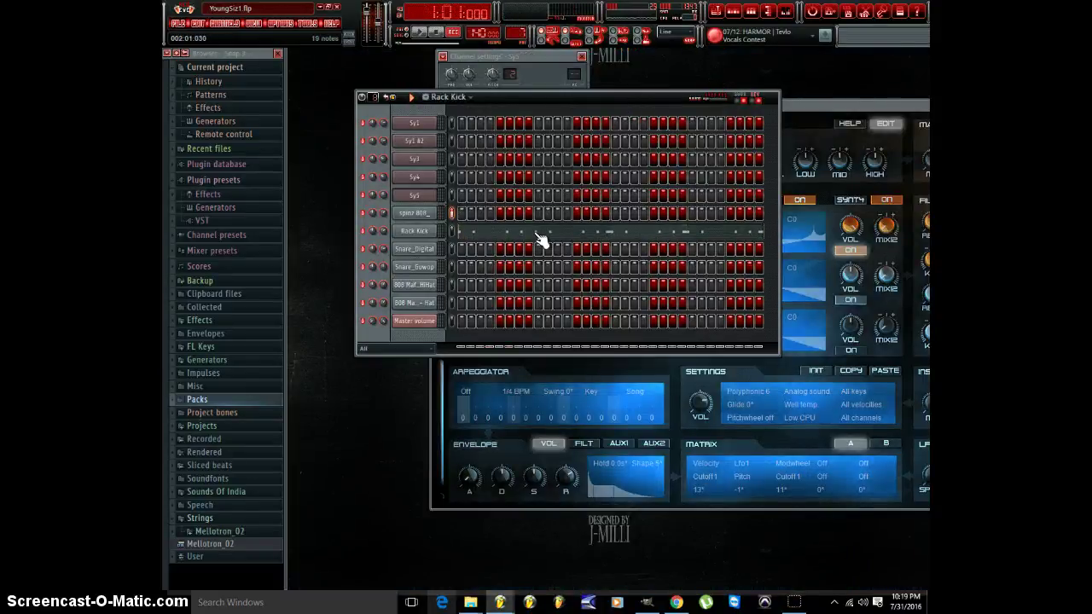
- Play back the Rack Kick pattern in the piano roll with all four bars in view, and close the piano roll
{"action": "key", "text": "F7"}
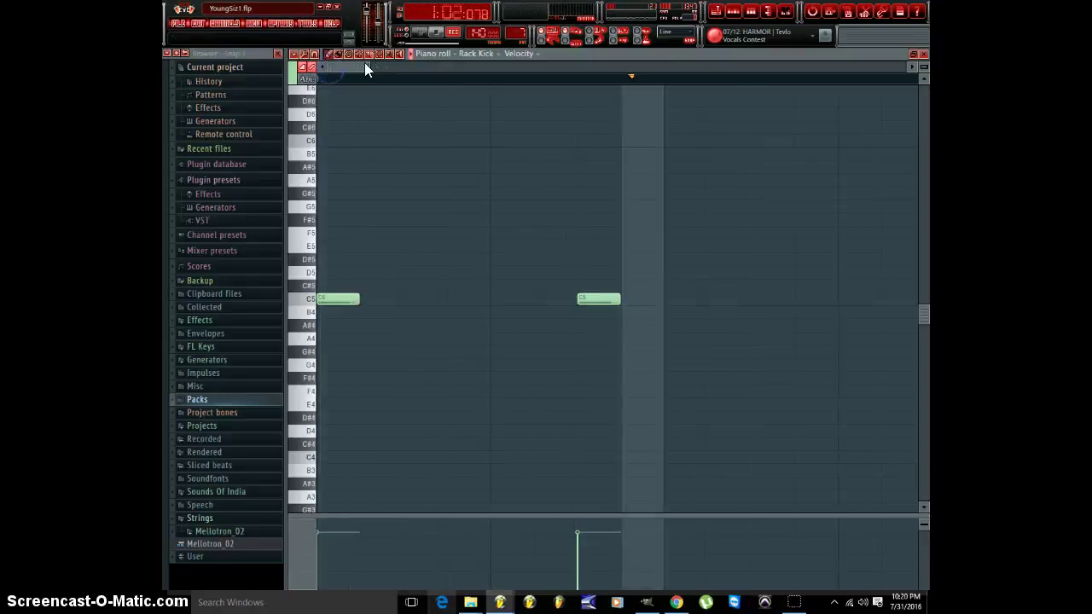
{"action": "left_click_drag", "start_coordinate": [365, 65], "coordinate": [650, 68]}
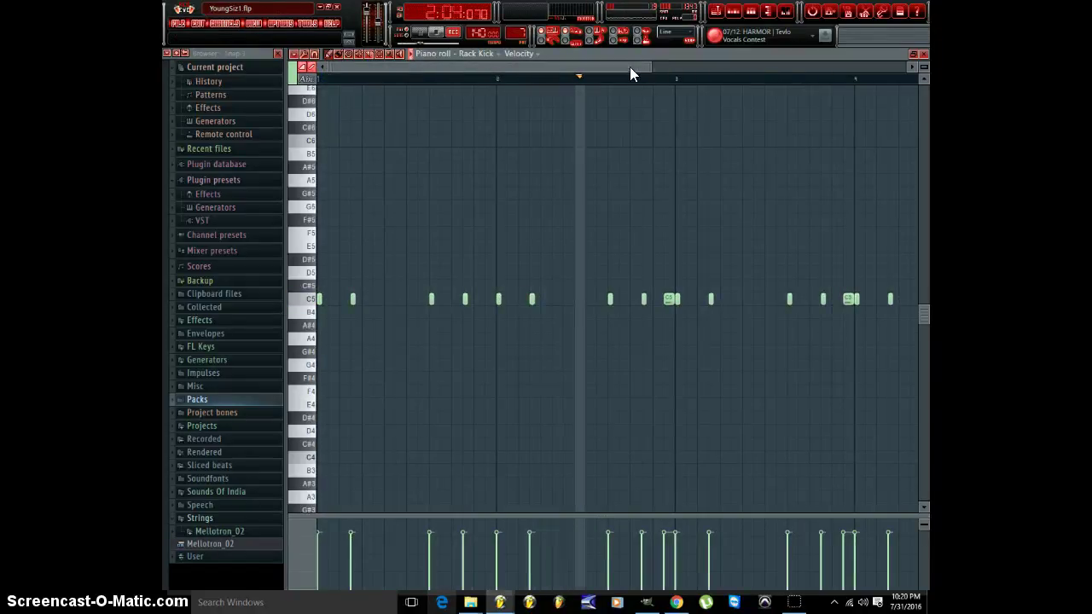
{"action": "left_click_drag", "start_coordinate": [630, 67], "coordinate": [694, 81]}
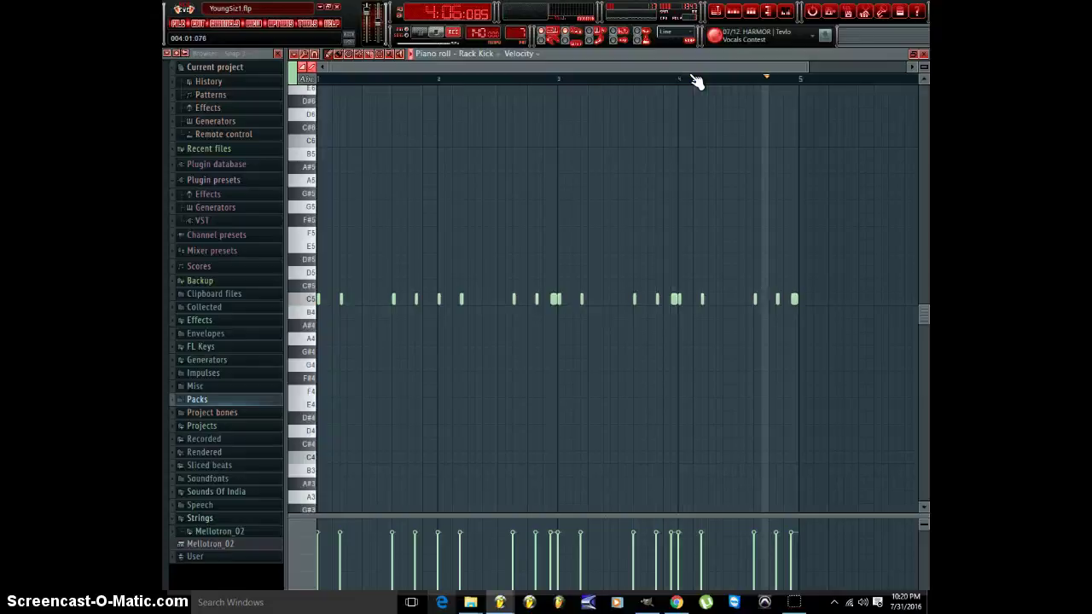
{"action": "key", "text": "F7"}
{"action": "key", "text": "space"}
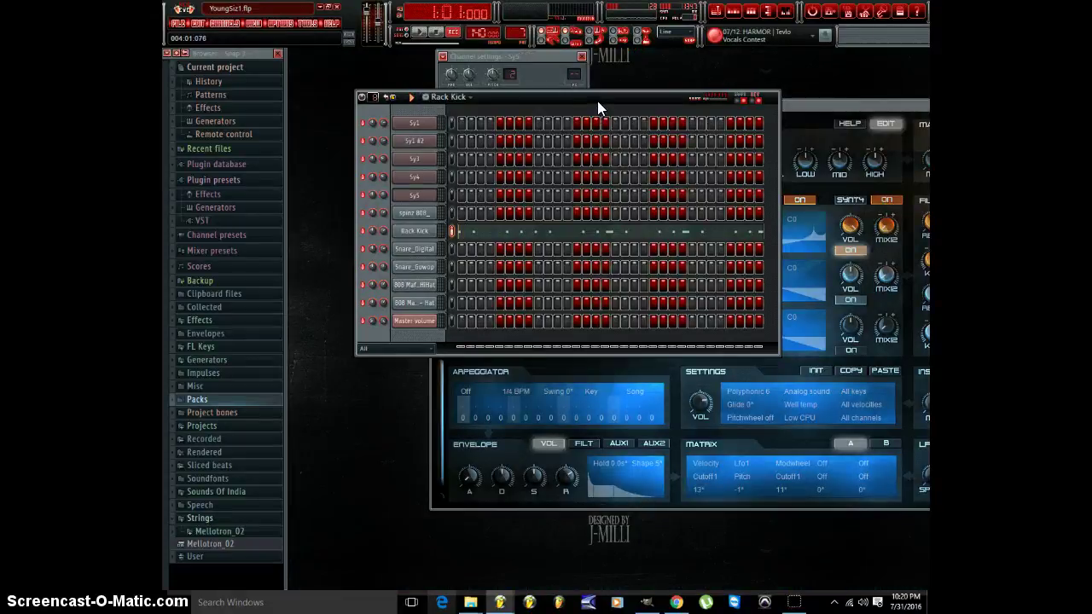
- Play back the Snare_Digital pattern and the Snare_Guwop pattern from the step sequencer
{"action": "key", "text": "Right"}
{"action": "key", "text": "space"}
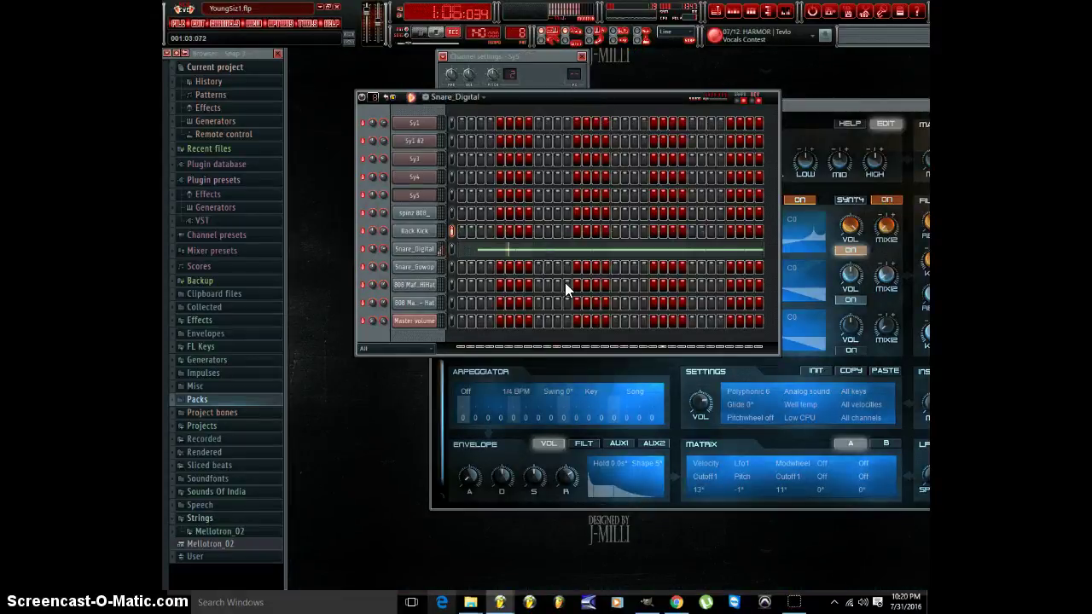
{"action": "key", "text": "Right"}
{"action": "key", "text": "space"}
{"action": "key", "text": "space"}
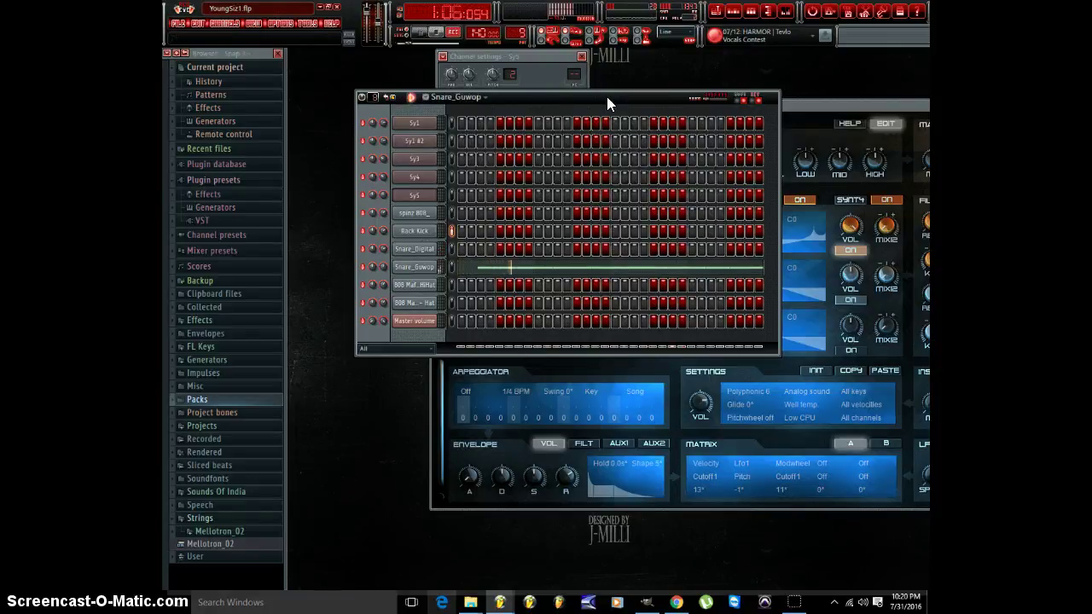
{"action": "key", "text": "space"}
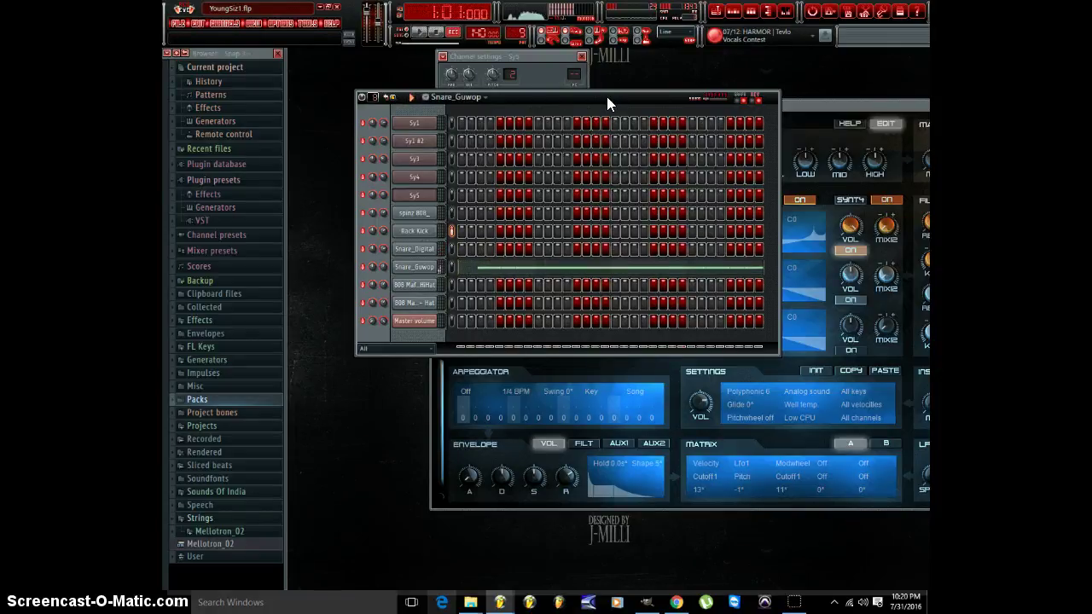
- Switch to the 808 Mafia - HiHat pattern, open it in the piano roll and play back its opening bars
{"action": "key", "text": "Right"}
{"action": "left_click", "coordinate": [535, 280]}
{"action": "left_click_drag", "start_coordinate": [370, 64], "coordinate": [585, 64]}
{"action": "key", "text": "space"}
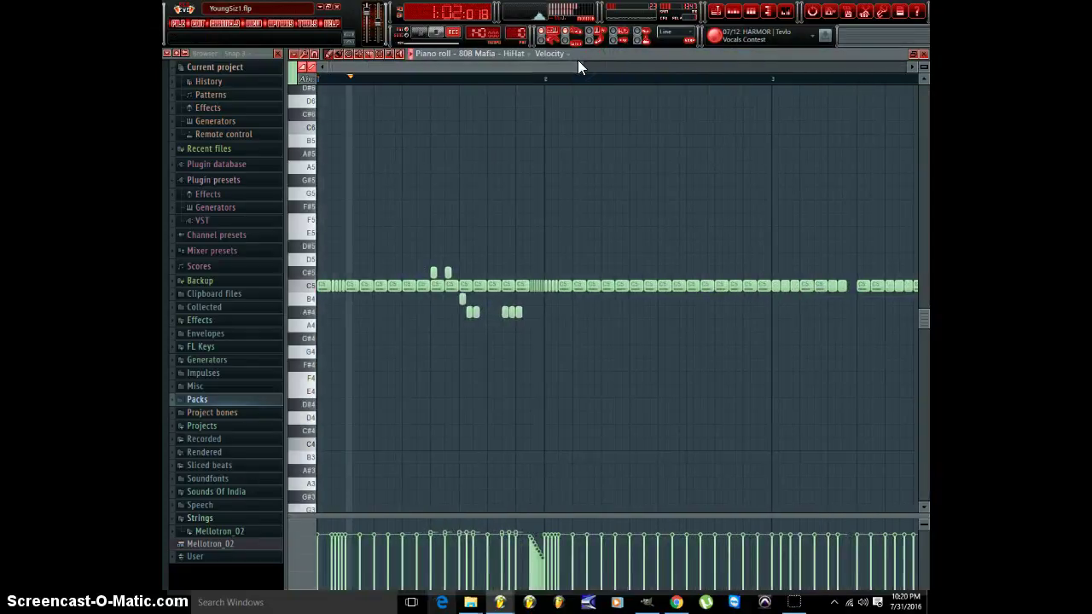
{"action": "key", "text": "space"}
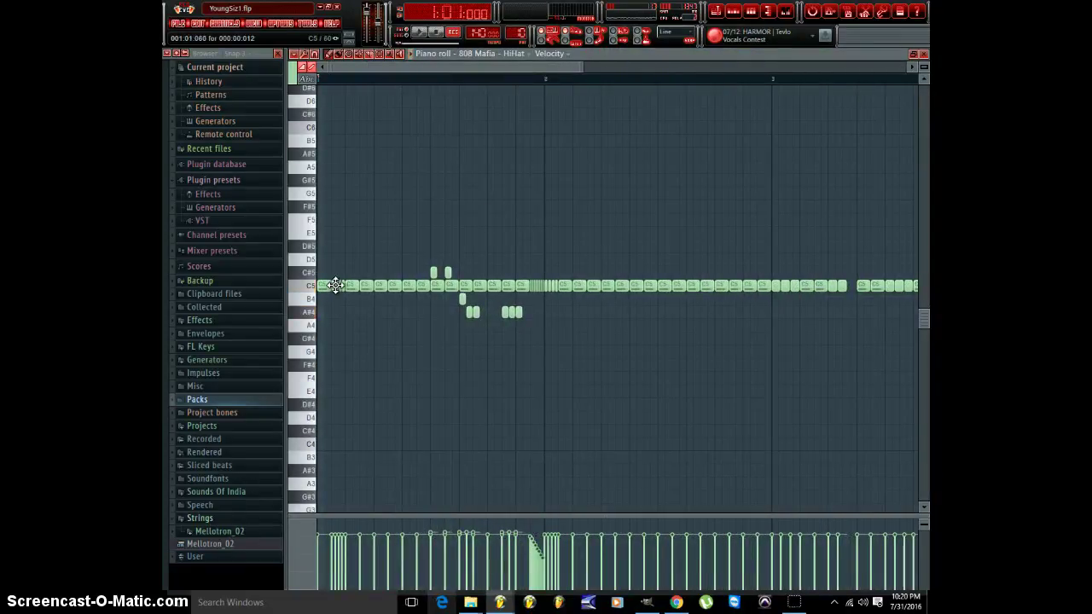
- Replace the roll after the first hi-hat note with one C5 note, arpeggiate it into shorter repeats, and play it back
{"action": "right_click", "coordinate": [341, 285]}
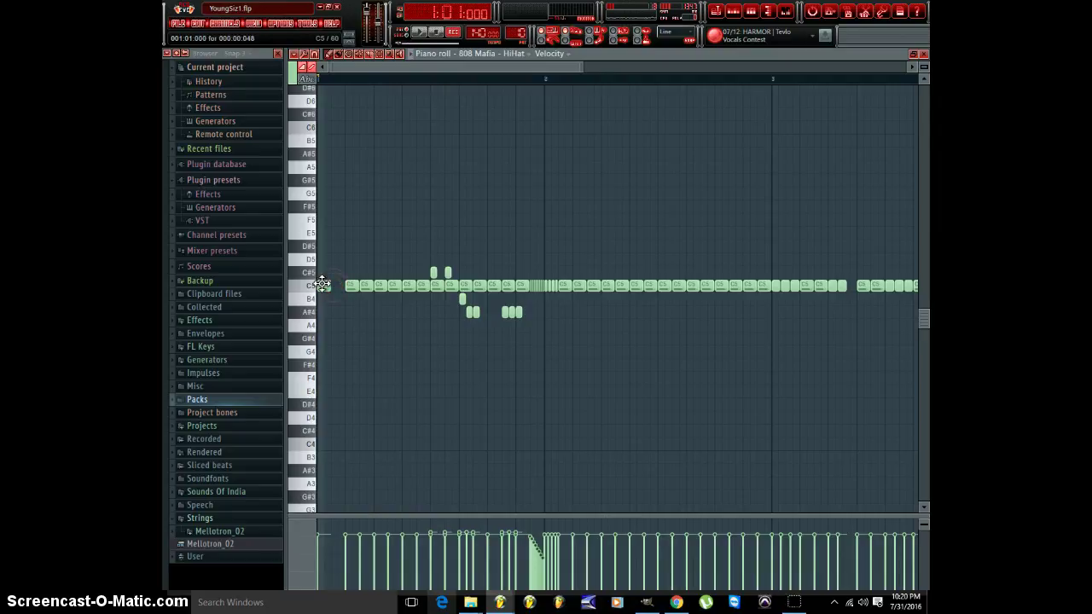
{"action": "left_click", "coordinate": [337, 284]}
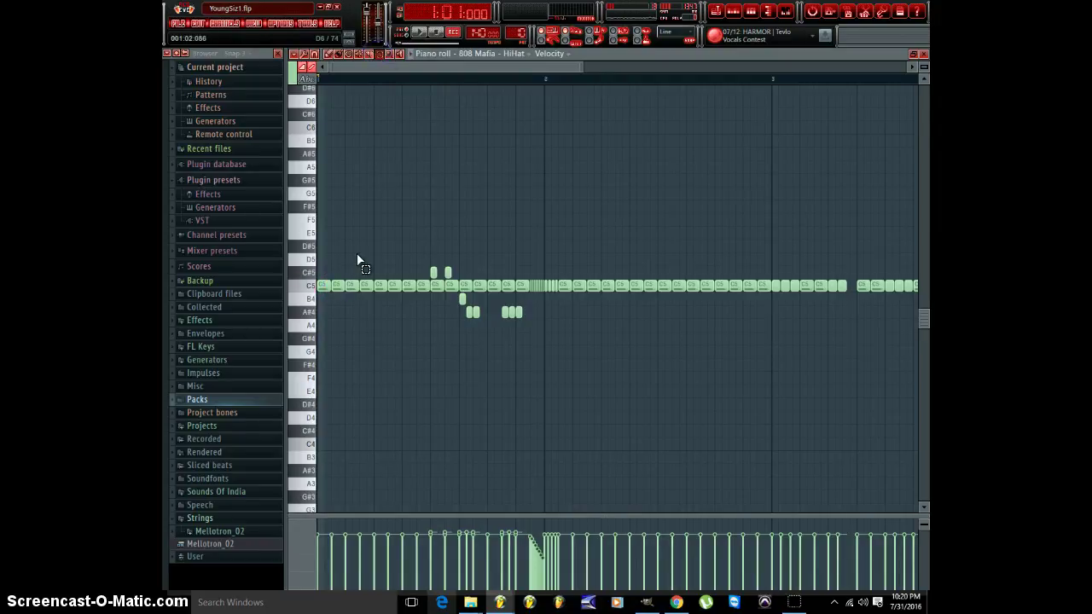
{"action": "right_click", "coordinate": [341, 284]}
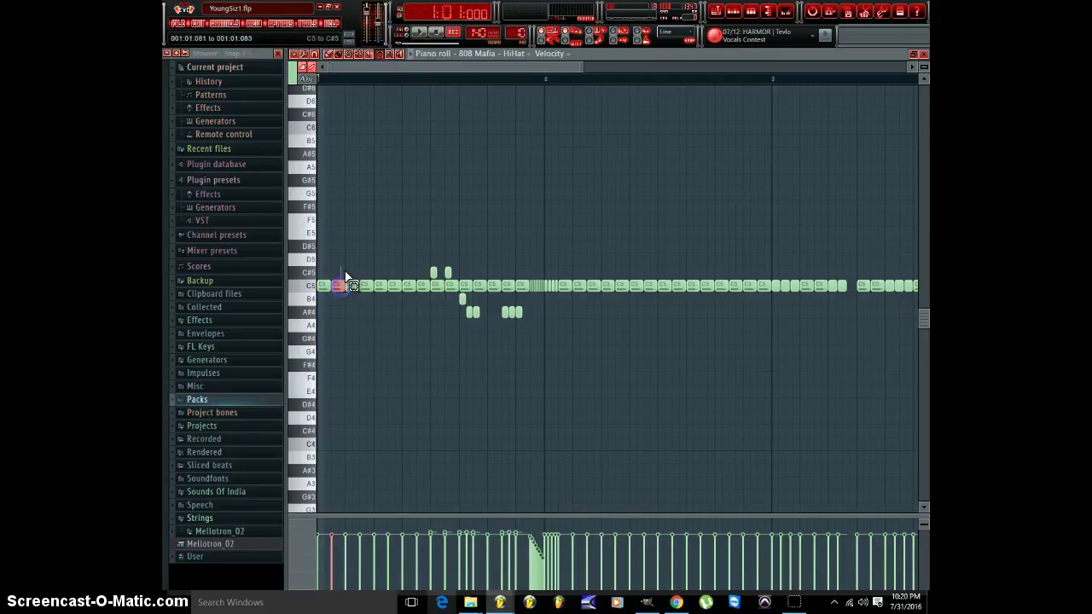
{"action": "left_click", "coordinate": [302, 55]}
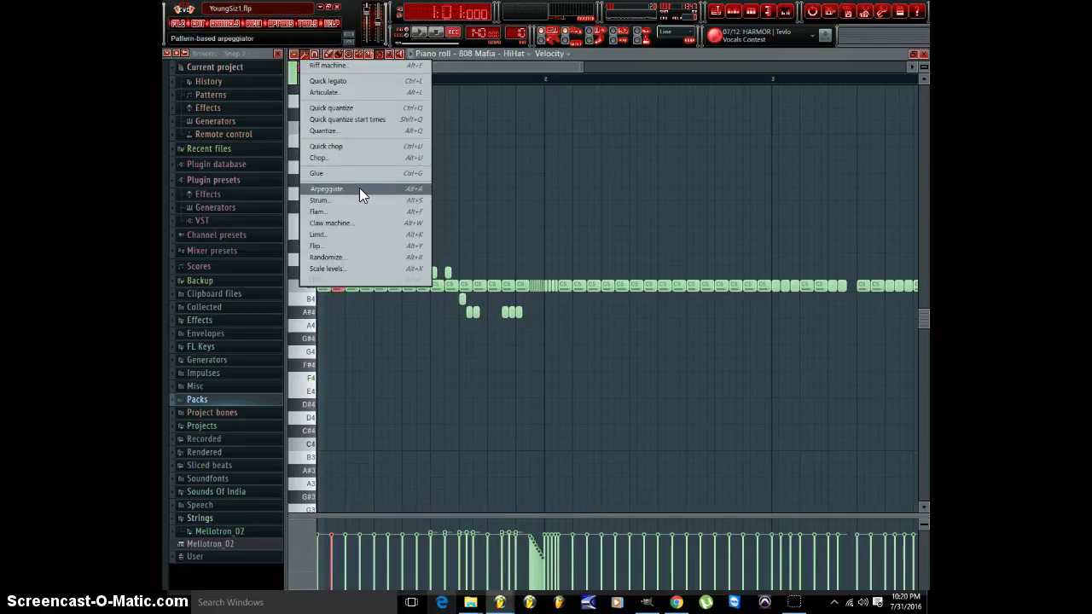
{"action": "left_click", "coordinate": [335, 189]}
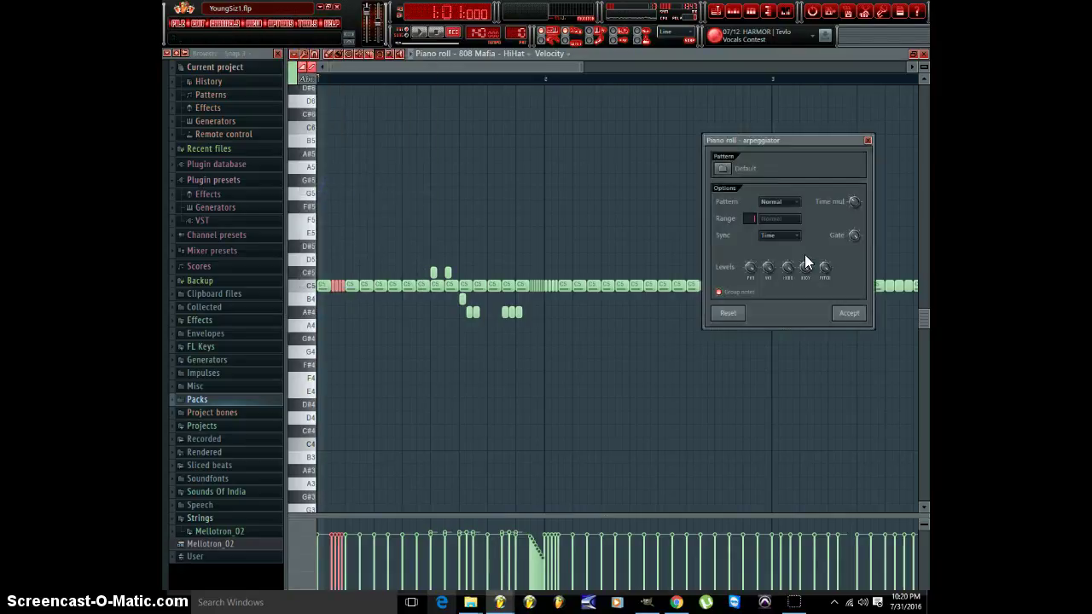
{"action": "mouse_move", "coordinate": [850, 201]}
{"action": "left_mouse_down"}
{"action": "mouse_move", "coordinate": [858, 159]}
{"action": "mouse_move", "coordinate": [847, 194]}
{"action": "left_mouse_up"}
{"action": "left_click", "coordinate": [848, 312]}
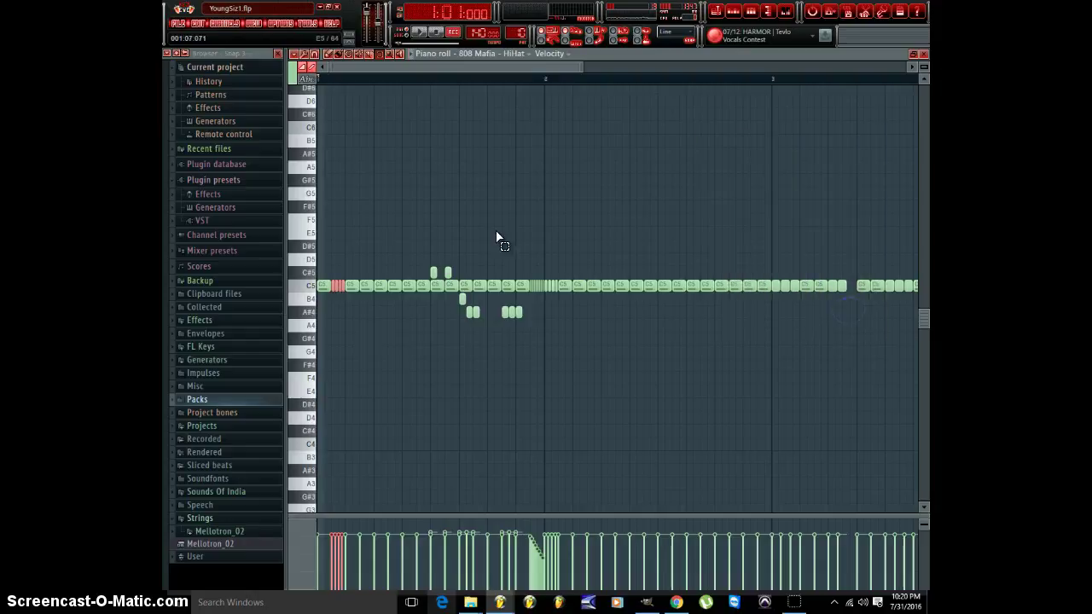
{"action": "key", "text": "space"}
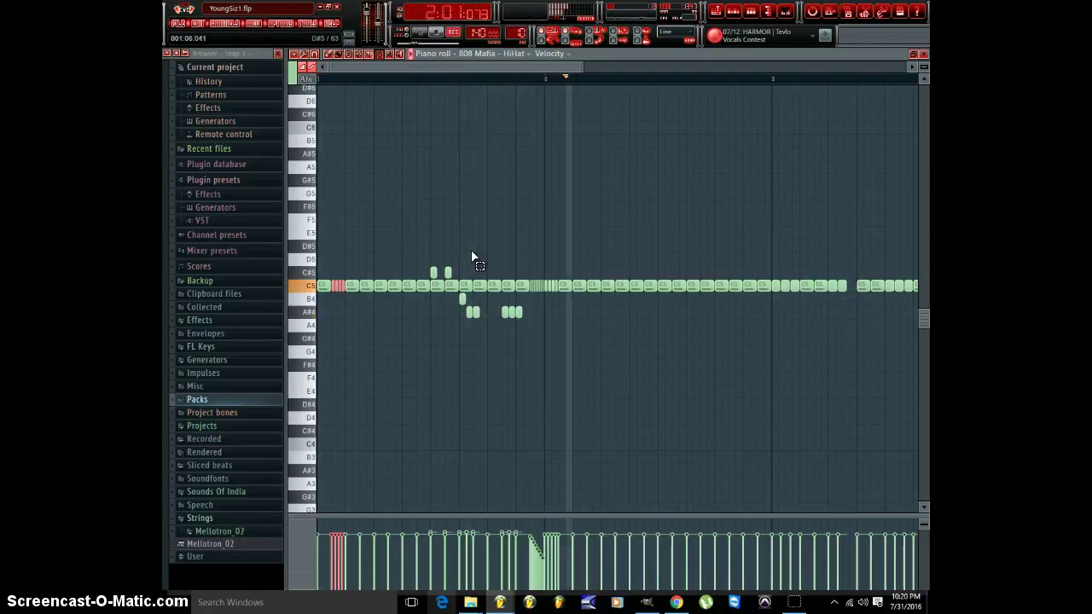
{"action": "key", "text": "space"}
- Delete all the notes of the fast C5 hi-hat roll just before bar 2
{"action": "left_click_drag", "start_coordinate": [533, 288], "coordinate": [543, 286]}
{"action": "scroll", "coordinate": [584, 83], "scroll_direction": "up", "scroll_amount": 2}
{"action": "key", "text": "Delete"}
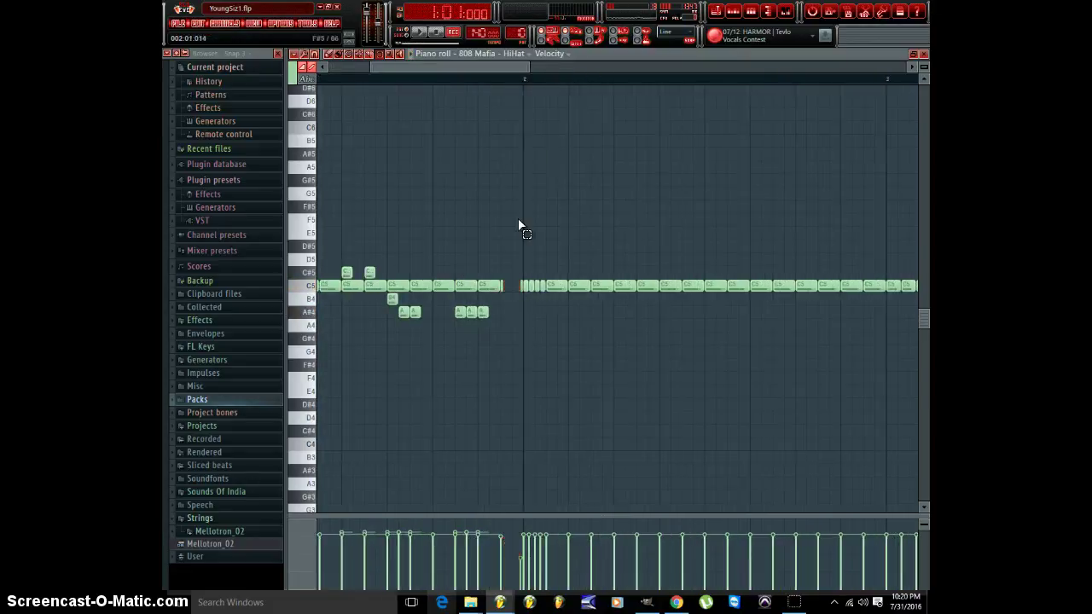
{"action": "left_click", "coordinate": [522, 285]}
{"action": "key", "text": "Delete"}
{"action": "left_click", "coordinate": [502, 286]}
{"action": "key", "text": "Delete"}
- Fill the gap before bar 2 with a C5 note arpeggiated into a fast roll whose velocities slope down to about 45%
{"action": "left_click", "coordinate": [488, 286]}
{"action": "left_click_drag", "start_coordinate": [488, 290], "coordinate": [513, 291]}
{"action": "left_click", "coordinate": [314, 55]}
{"action": "left_click", "coordinate": [339, 184]}
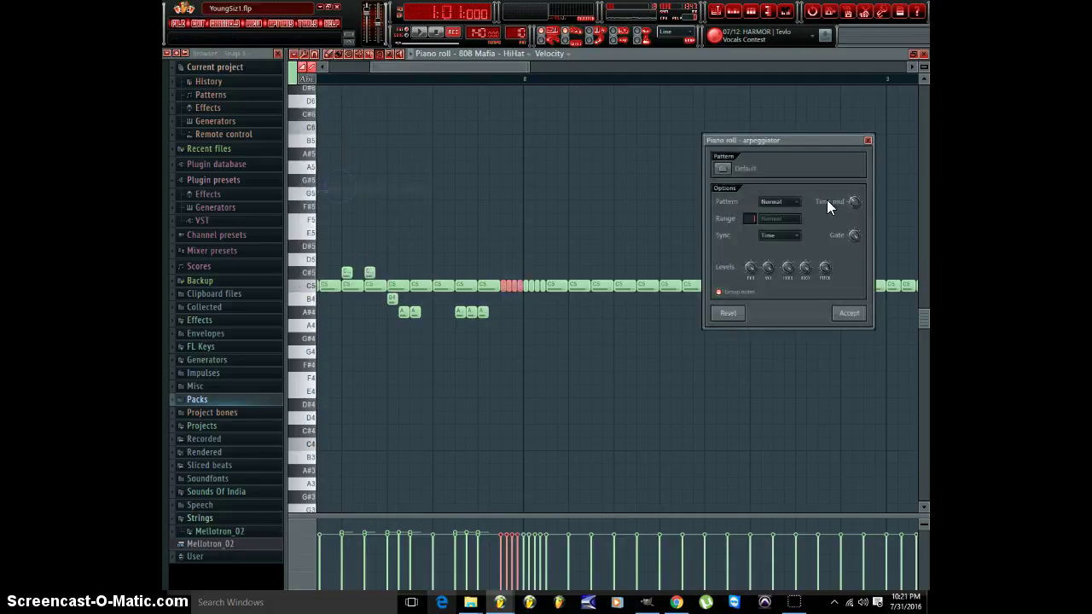
{"action": "left_click_drag", "start_coordinate": [855, 202], "coordinate": [855, 200]}
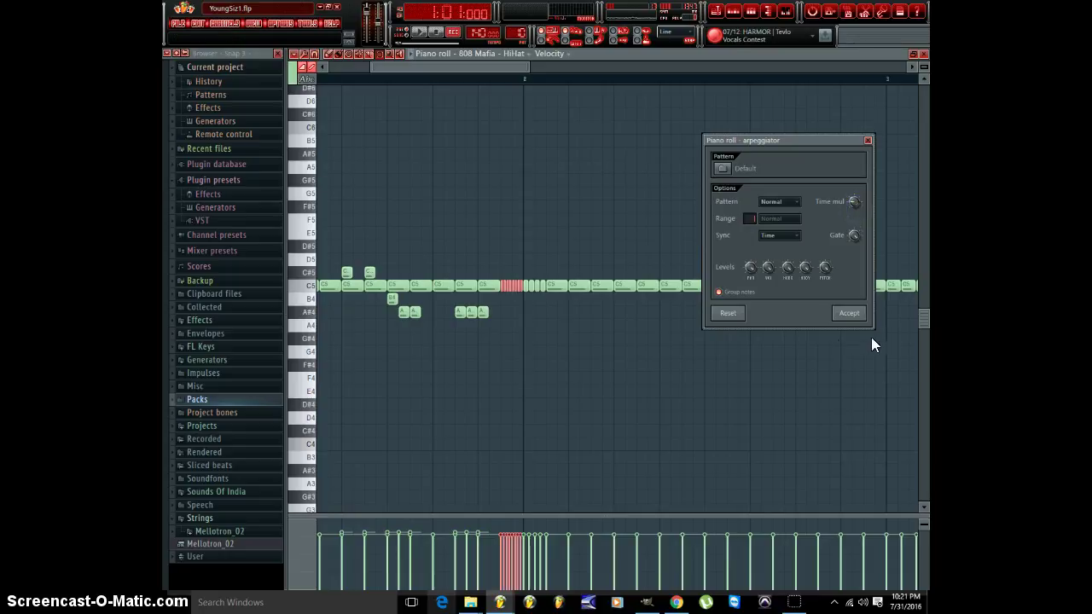
{"action": "left_click", "coordinate": [849, 313]}
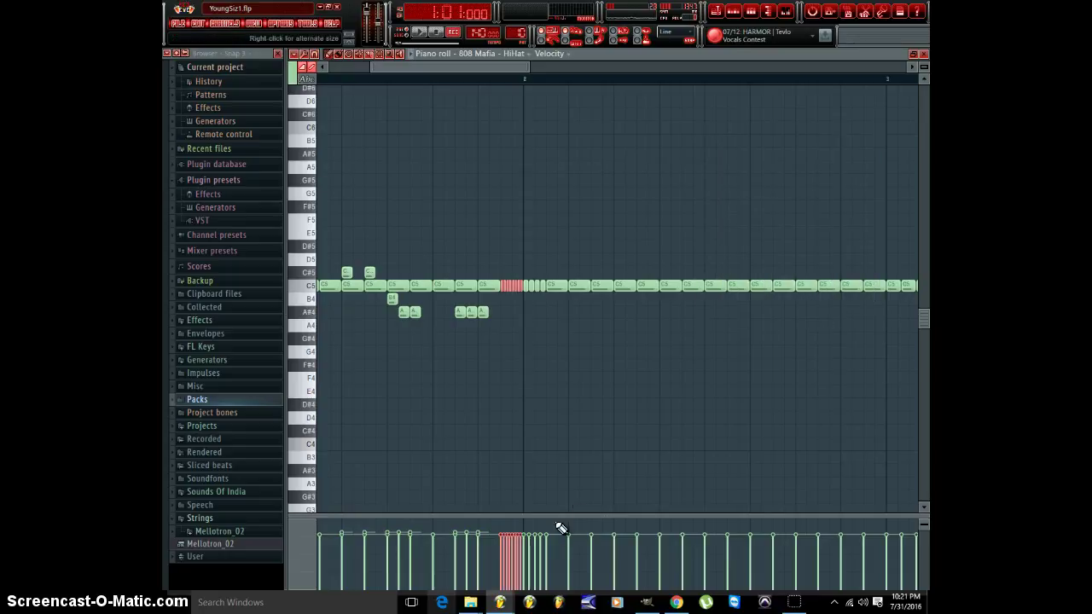
{"action": "left_click_drag", "start_coordinate": [503, 543], "coordinate": [526, 559]}
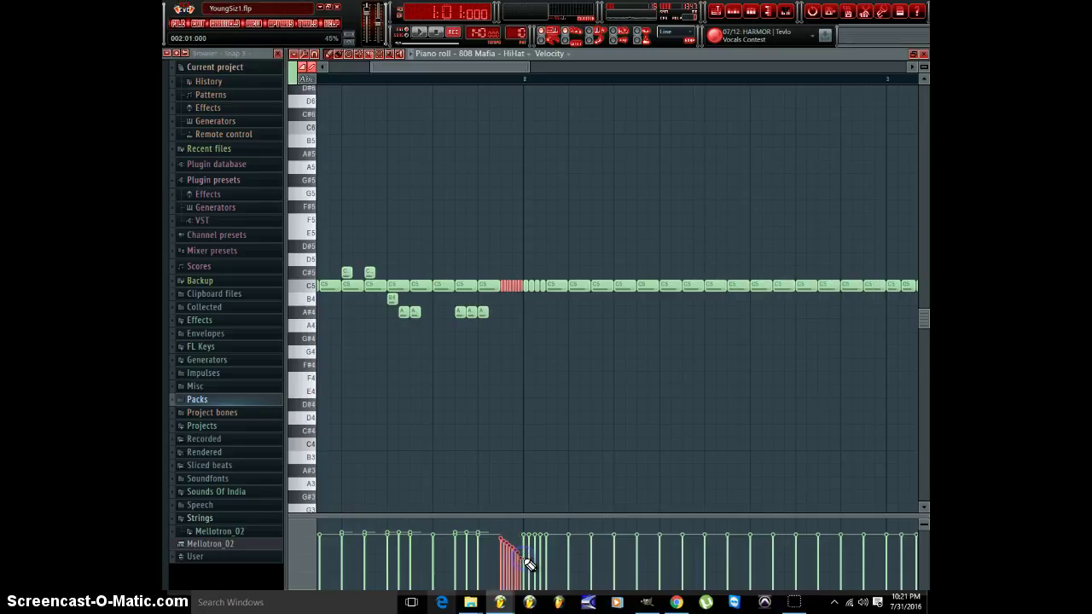
{"action": "left_click", "coordinate": [461, 286]}
- Play back the complete hi-hat pattern through bar 4 in the piano roll, and return to the step sequencer
{"action": "key", "text": "space"}
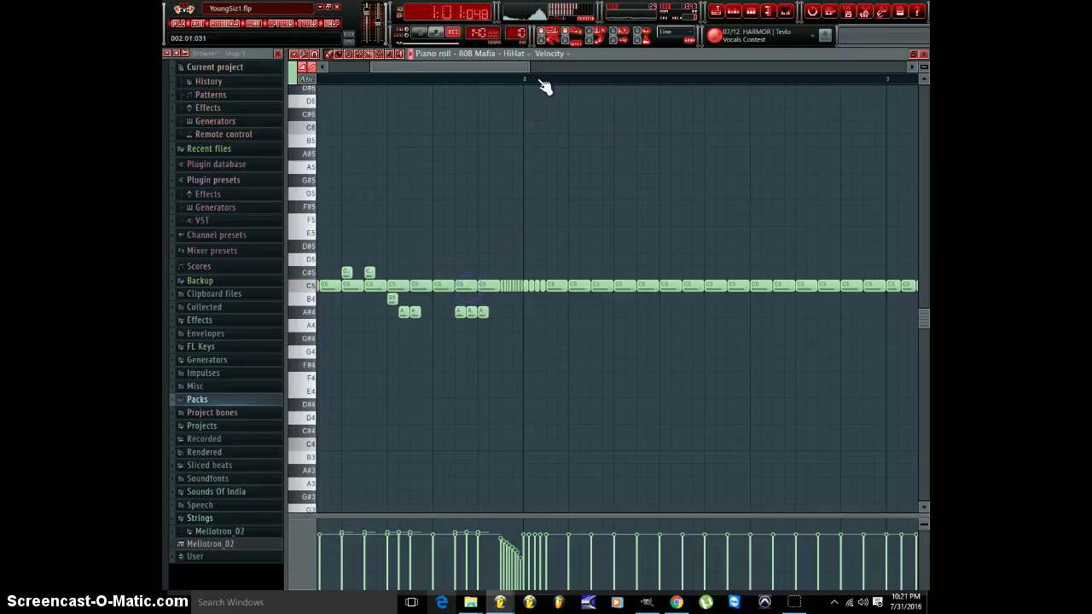
{"action": "scroll", "coordinate": [544, 86], "scroll_direction": "down", "scroll_amount": 3}
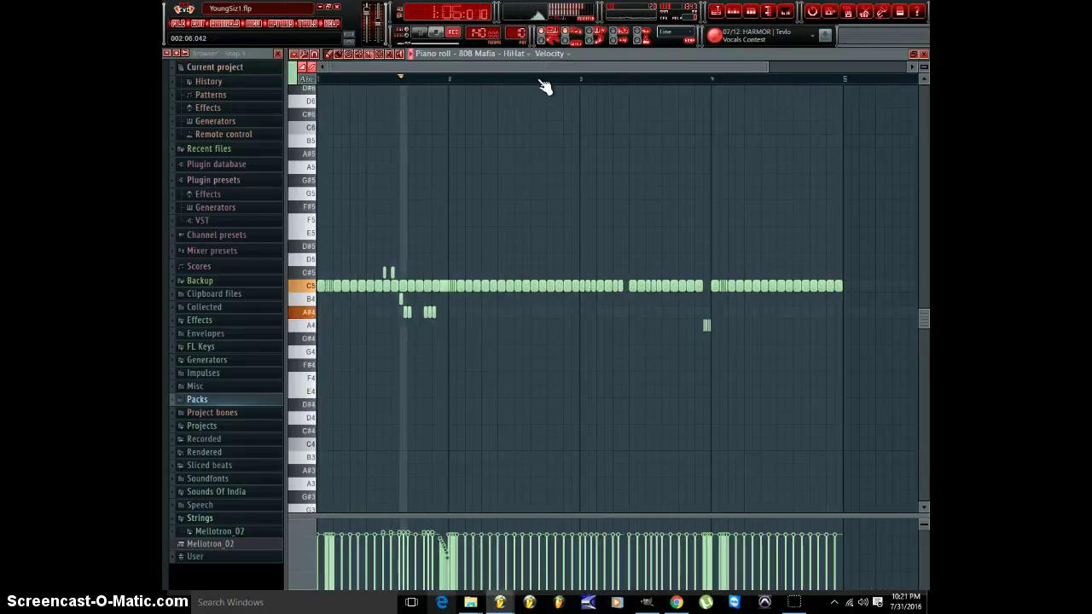
{"action": "scroll", "coordinate": [536, 75], "scroll_direction": "up", "scroll_amount": 2}
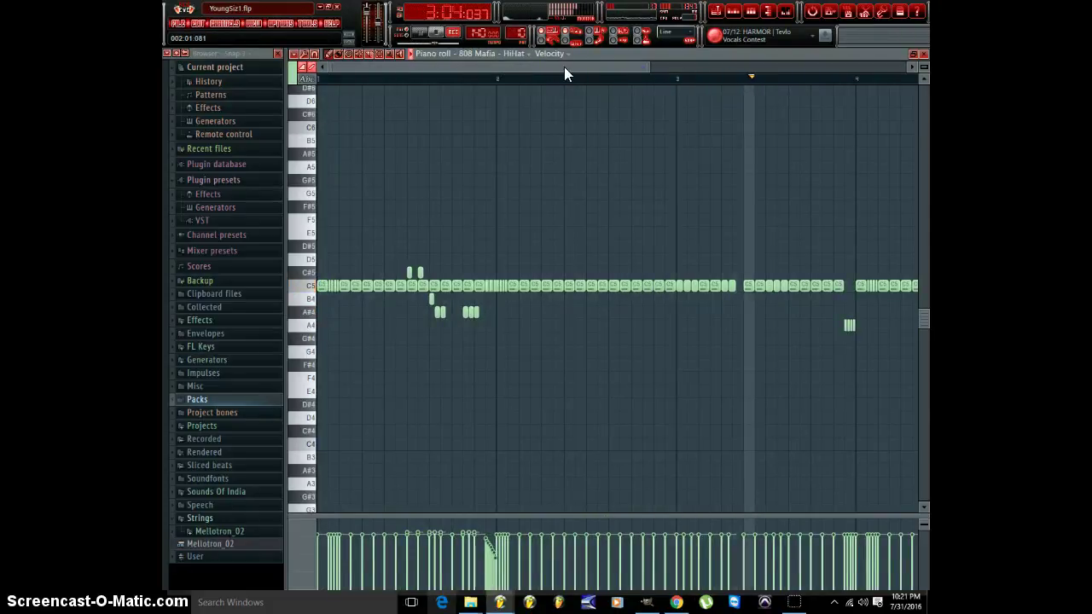
{"action": "left_click_drag", "start_coordinate": [564, 66], "coordinate": [711, 70]}
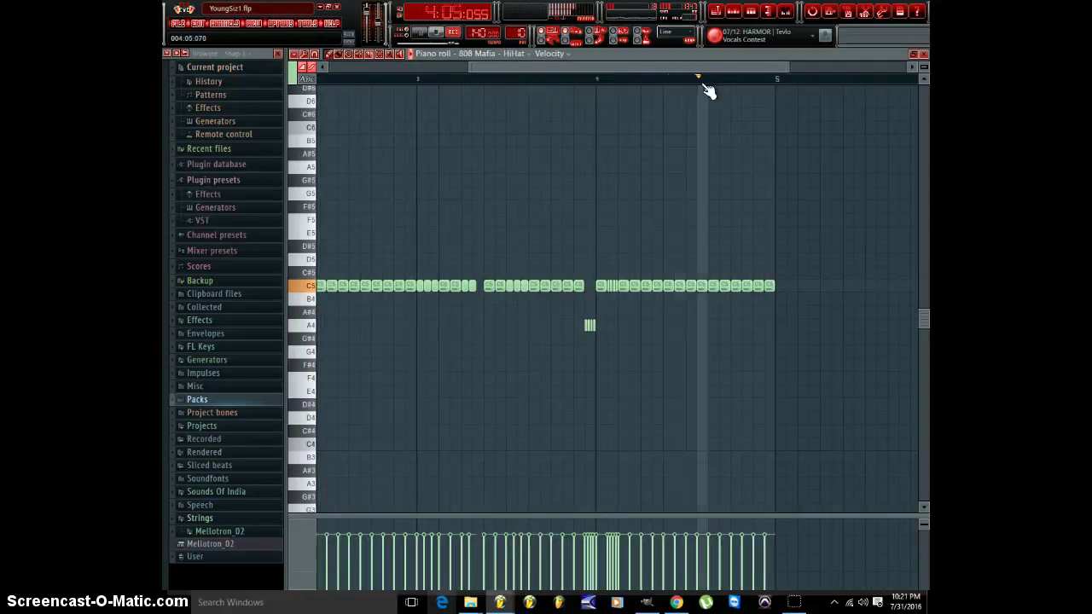
{"action": "key", "text": "Escape"}
{"action": "key", "text": "space"}
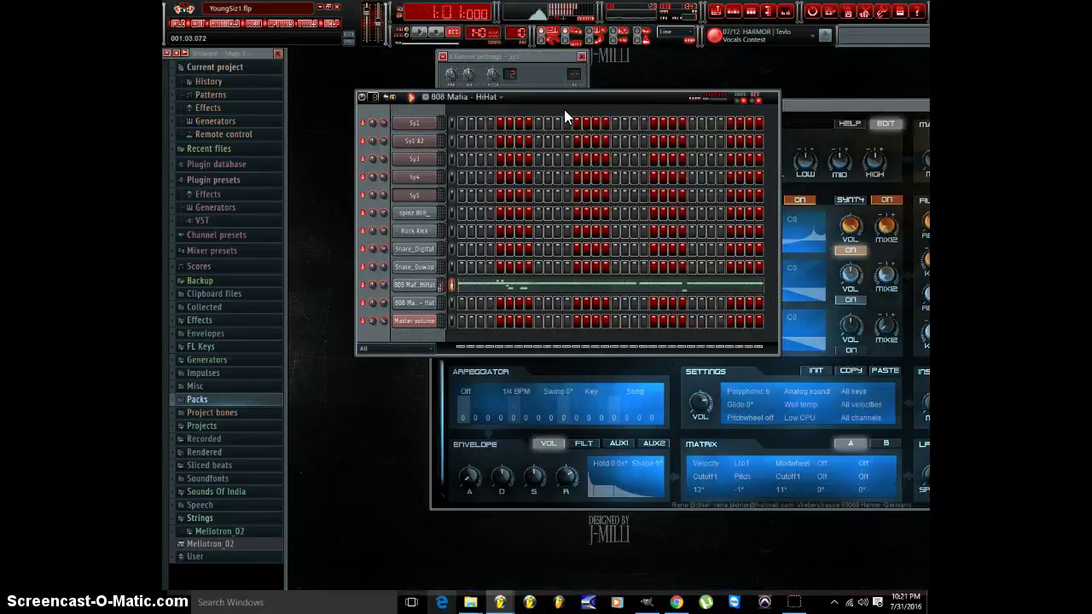
- Open the 808 Mafia - Hat pattern in the piano roll, play back all four bars, and close the piano roll
{"action": "double_click", "coordinate": [524, 305]}
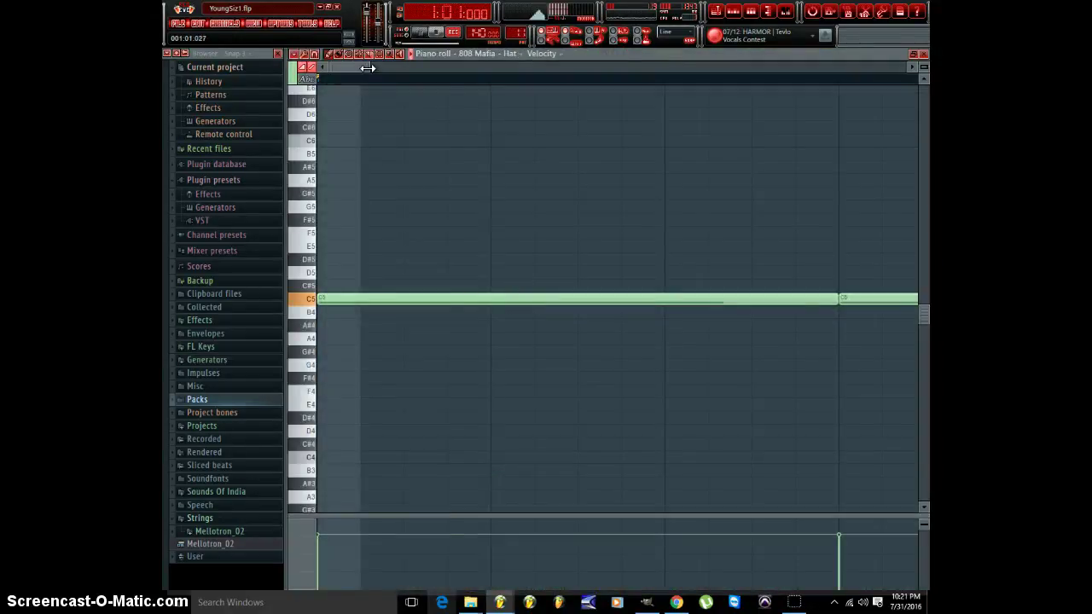
{"action": "left_click_drag", "start_coordinate": [367, 68], "coordinate": [660, 65]}
{"action": "key", "text": "space"}
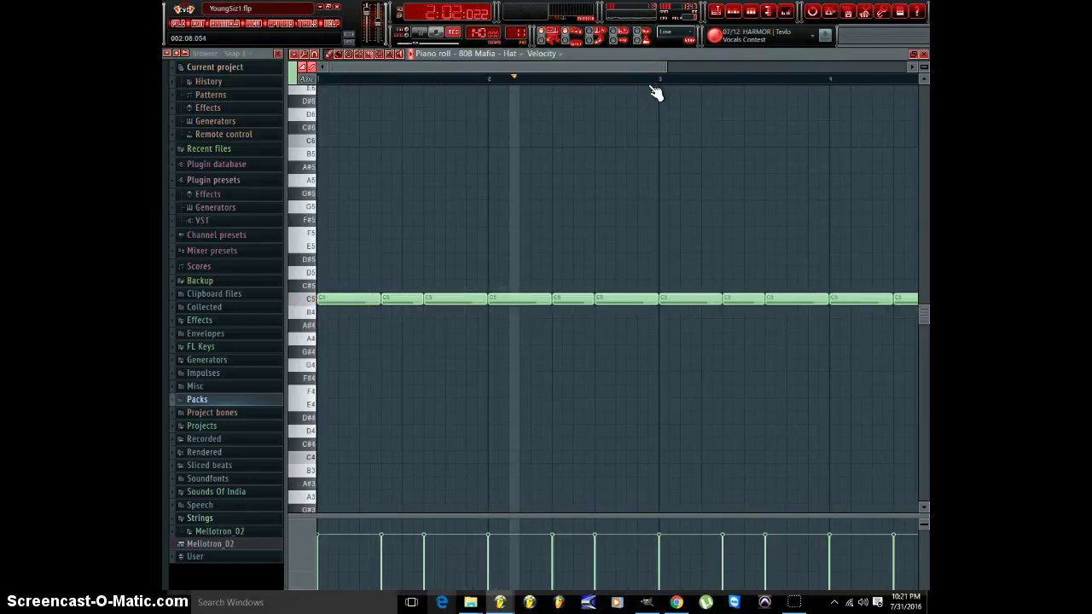
{"action": "scroll", "coordinate": [657, 82], "scroll_direction": "down", "scroll_amount": 1}
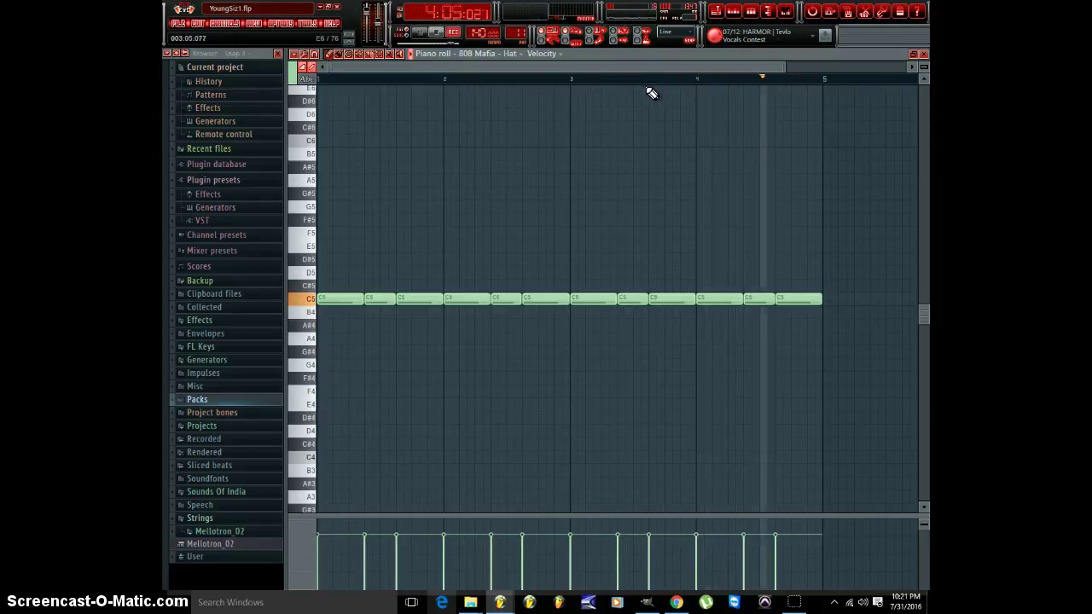
{"action": "key", "text": "space"}
{"action": "key", "text": "Escape"}
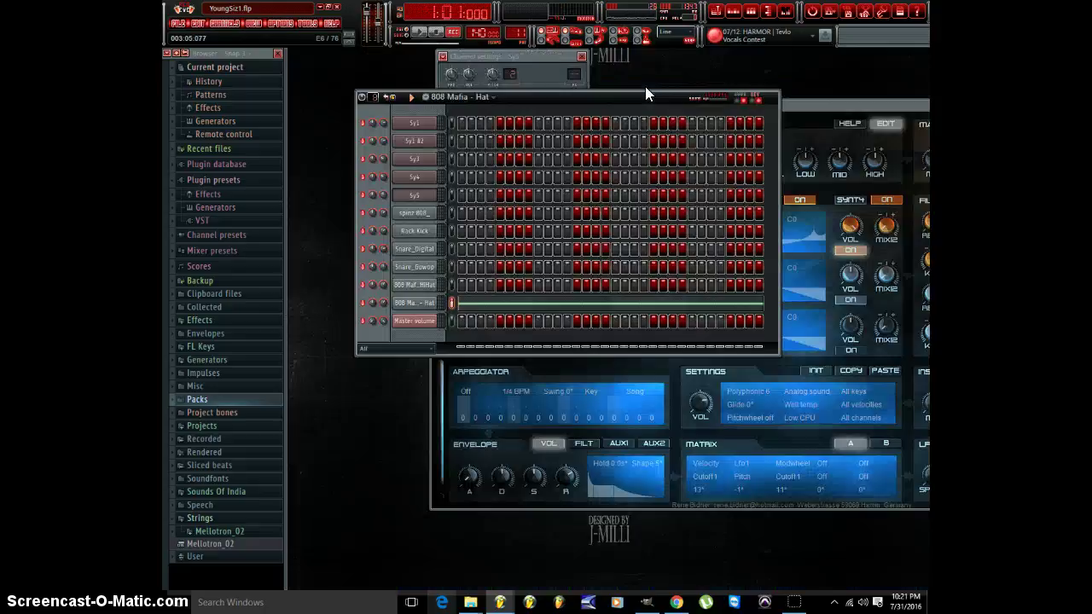
- Open the playlist and play the full arrangement in song mode from bar 1
{"action": "left_click", "coordinate": [716, 11]}
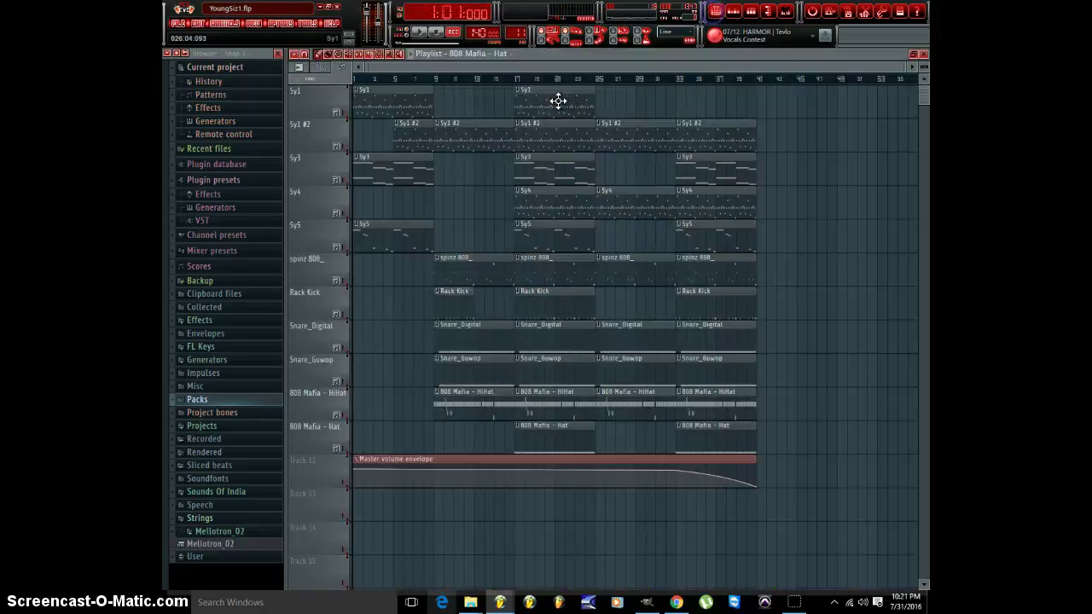
{"action": "left_click", "coordinate": [406, 35]}
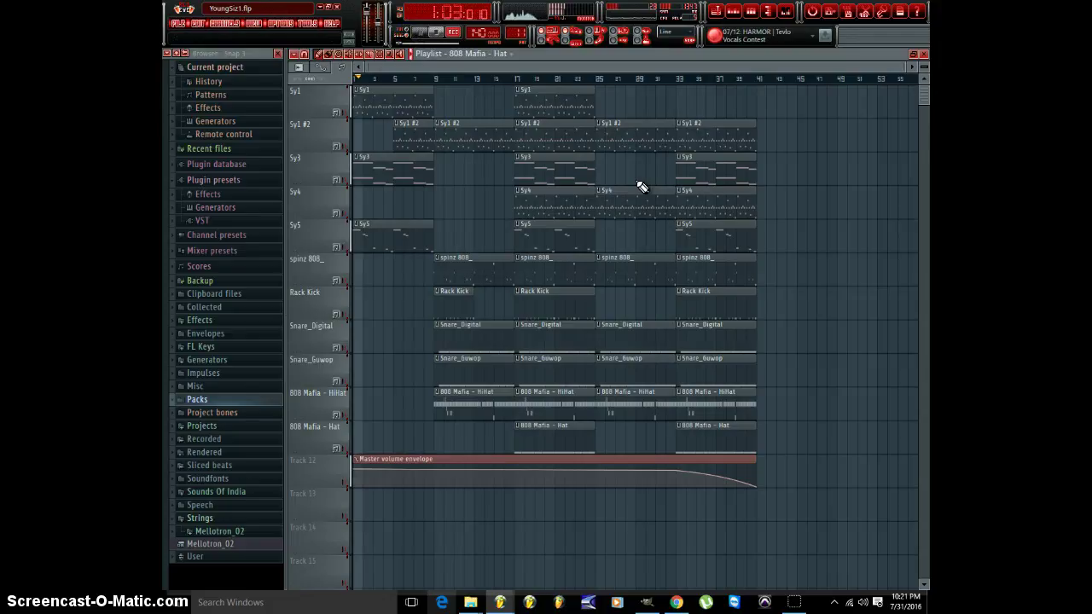